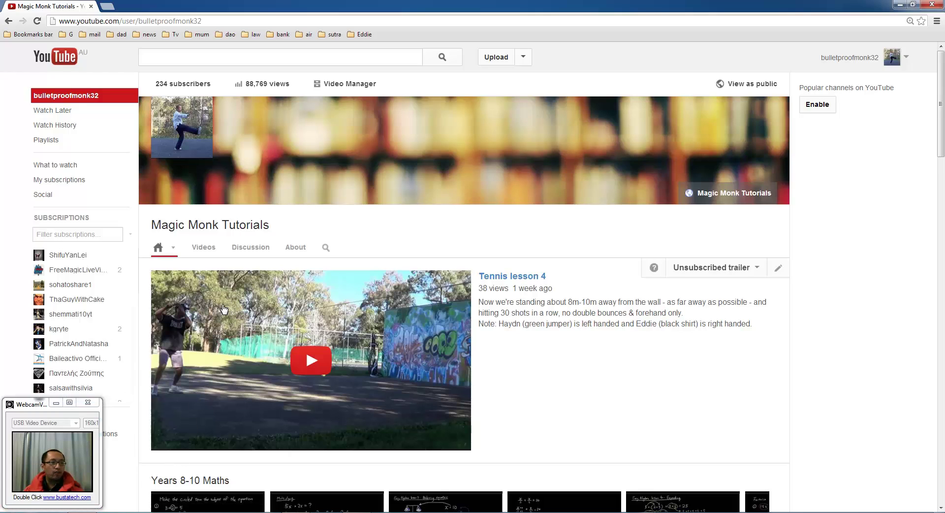
# On the channel's About page, follow the Magic Monk Tutorials link to magicmonktutorials.com
pyautogui.click(296, 250)
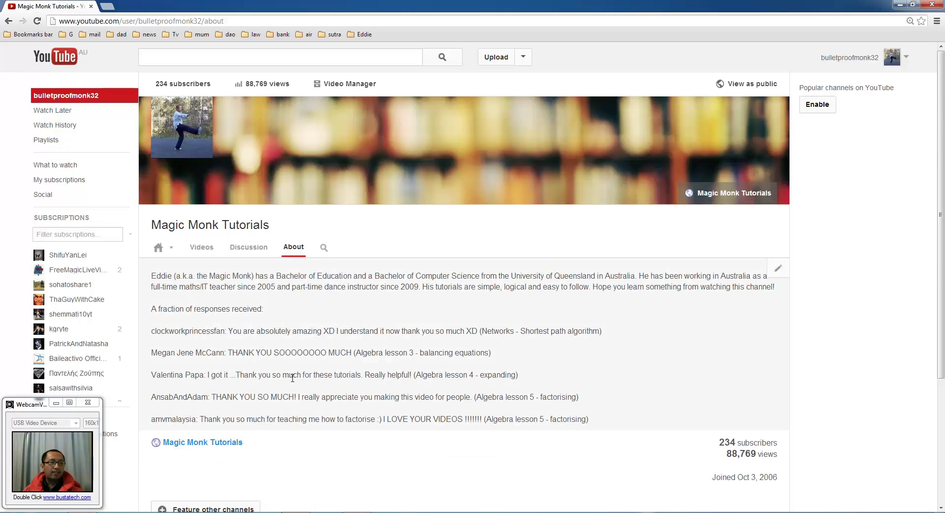
pyautogui.scroll(-3, 292, 378)
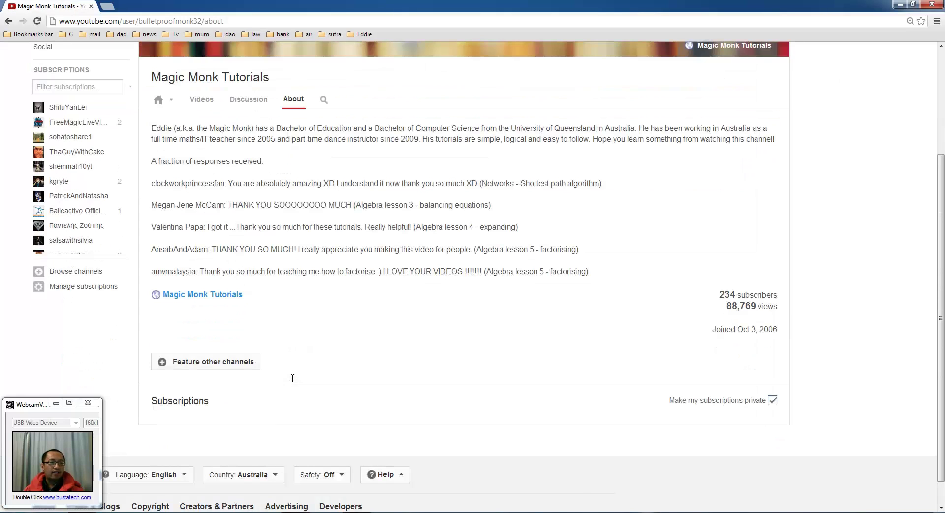
pyautogui.click(215, 295)
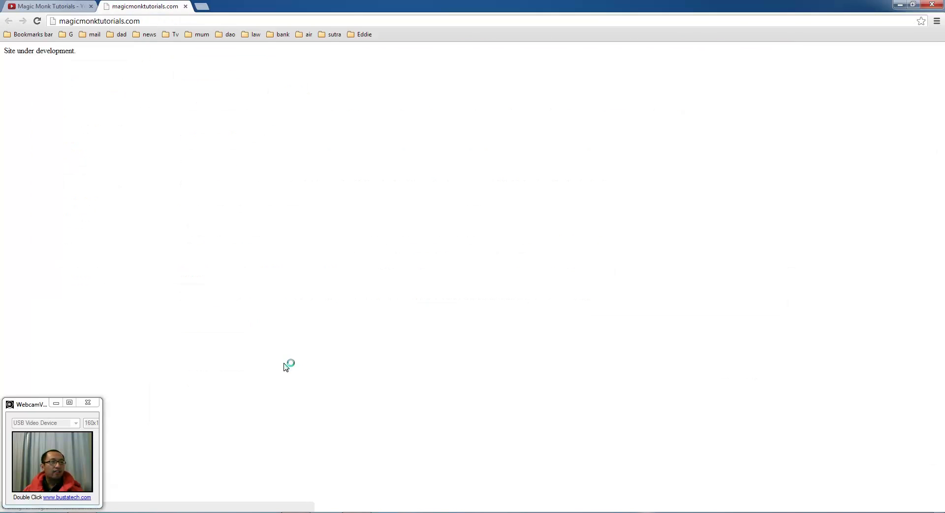
# Inspect the magicmonktutorials.com address and its 'Site under development.' page text
pyautogui.click(139, 21)
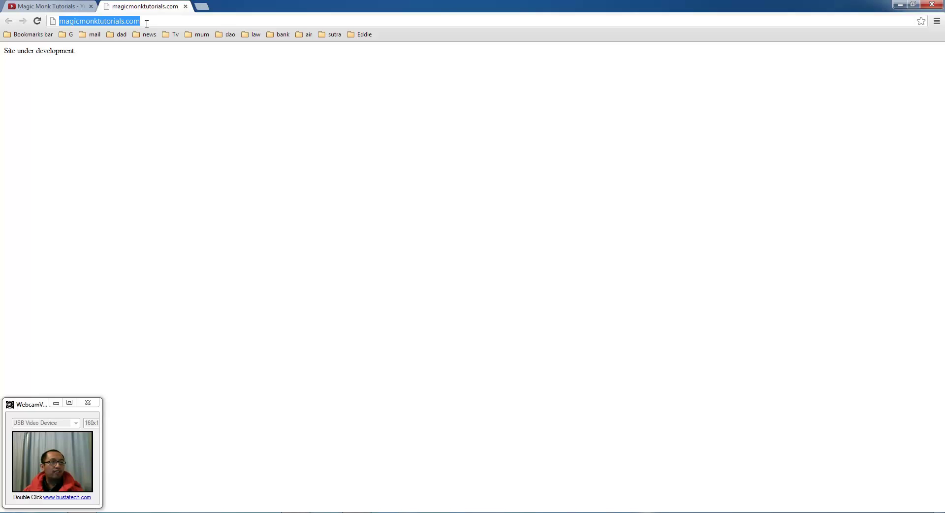
pyautogui.click(147, 23)
pyautogui.doubleClick(179, 21)
pyautogui.click(67, 61)
pyautogui.moveTo(81, 56); pyautogui.dragTo(1, 55)
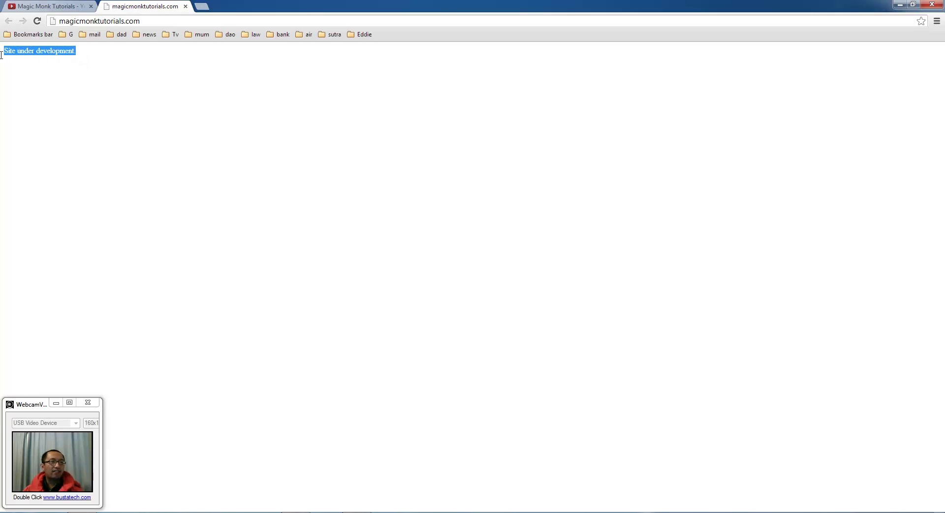
pyautogui.moveTo(1, 55); pyautogui.dragTo(99, 70)
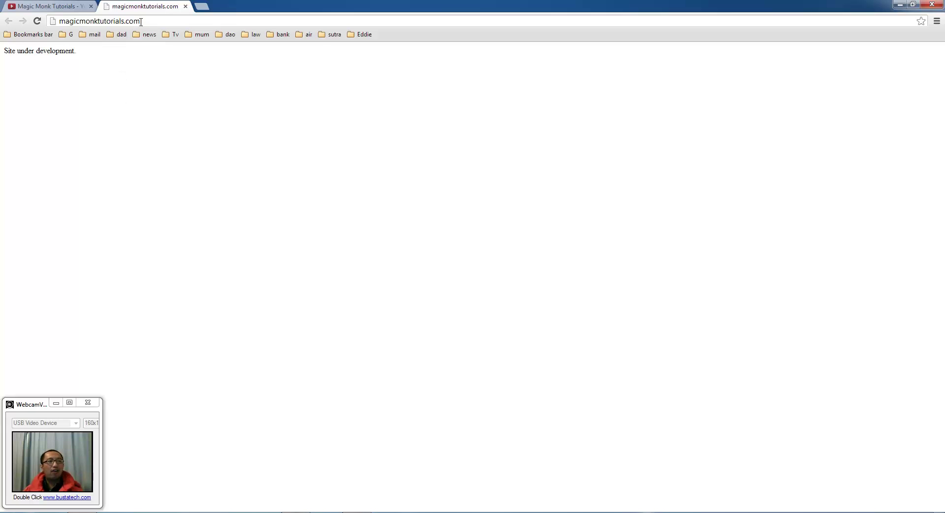
pyautogui.click(177, 21)
pyautogui.click(177, 20)
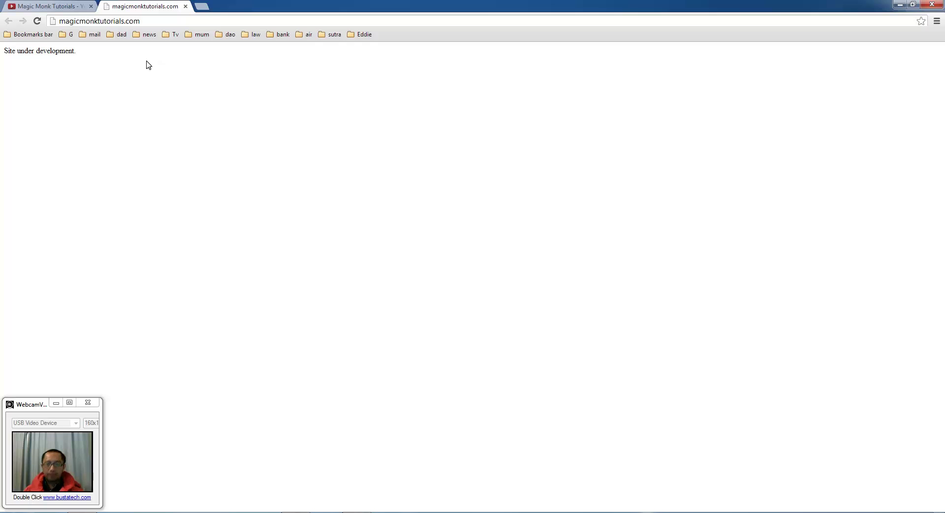
# In a new tab, Google 'domain name registration' and scroll through the registrar results
pyautogui.hotkey('ctrl', 't')
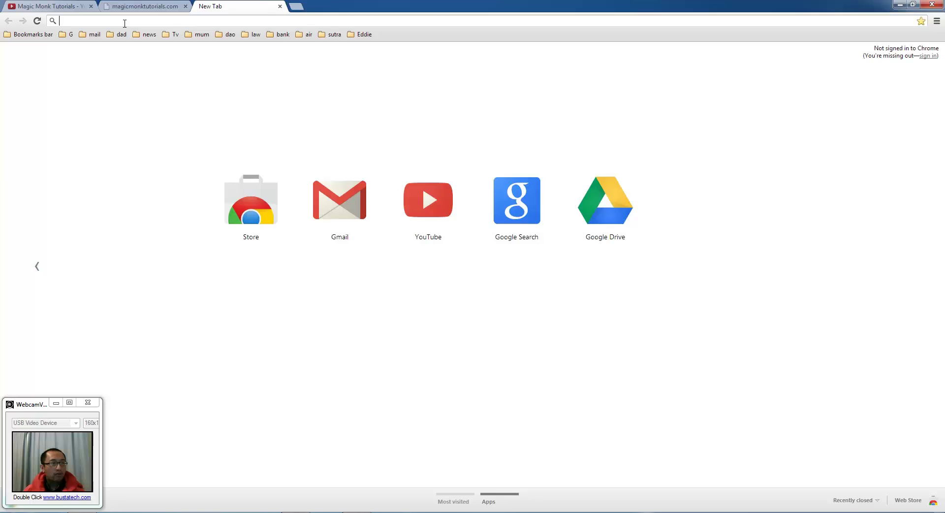
pyautogui.write('google.')
pyautogui.press('Return')
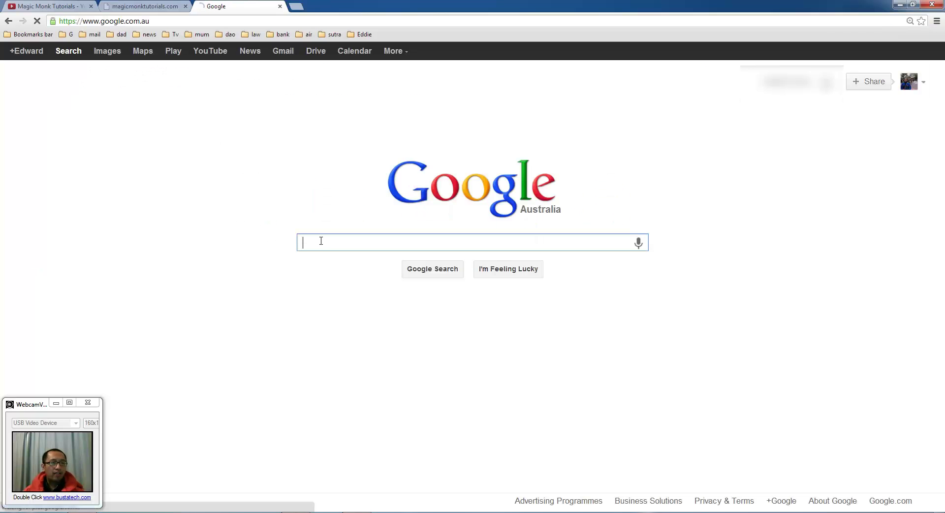
pyautogui.write('domain')
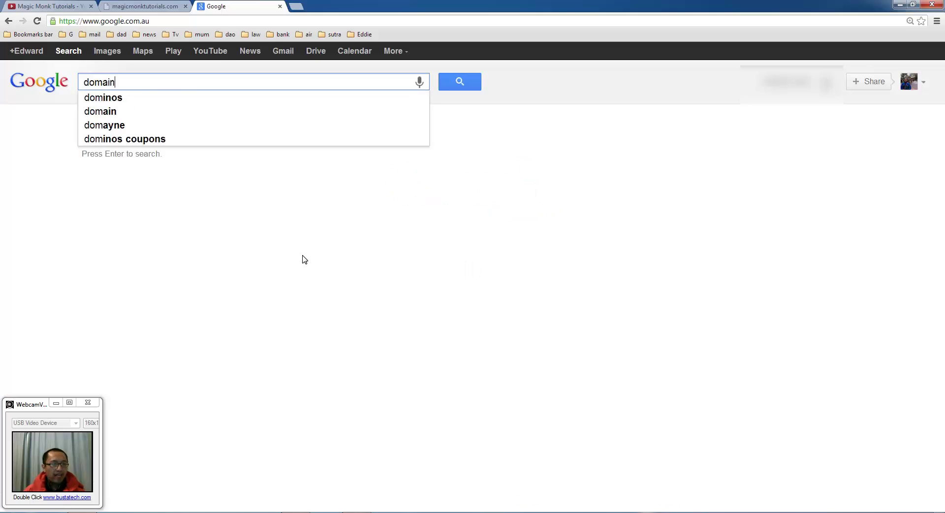
pyautogui.write(' name reg')
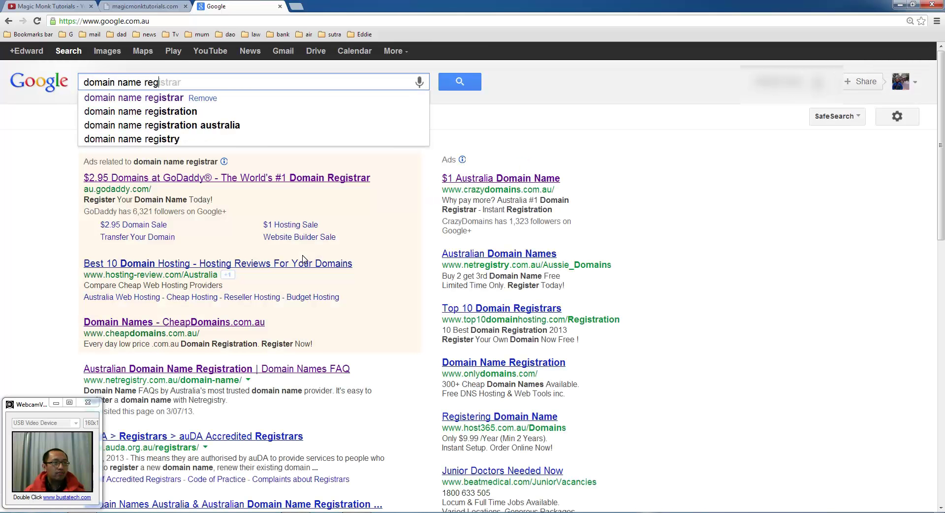
pyautogui.write('istration')
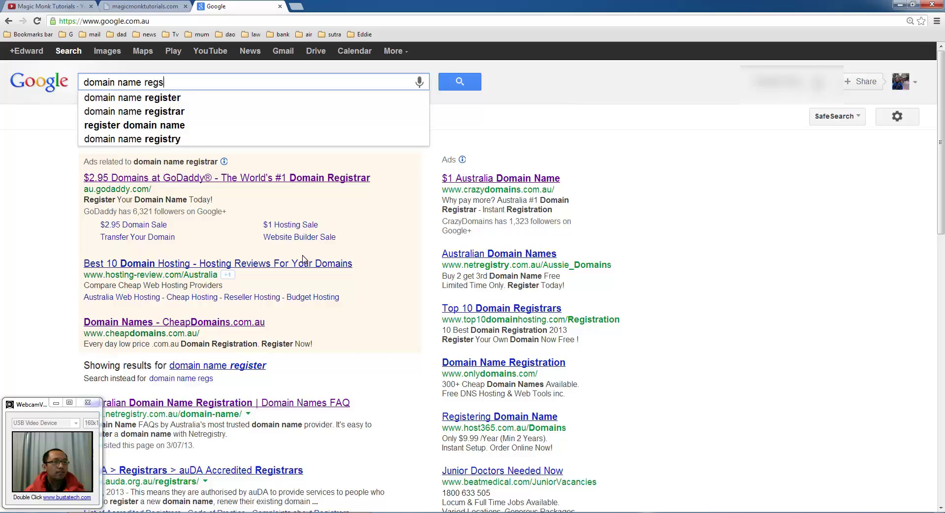
pyautogui.press('Return')
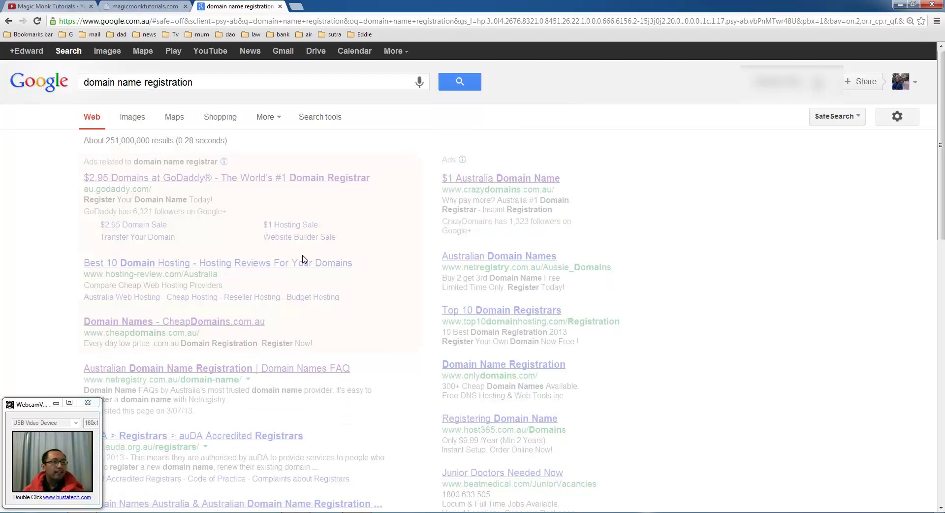
pyautogui.scroll(-4, 305, 260)
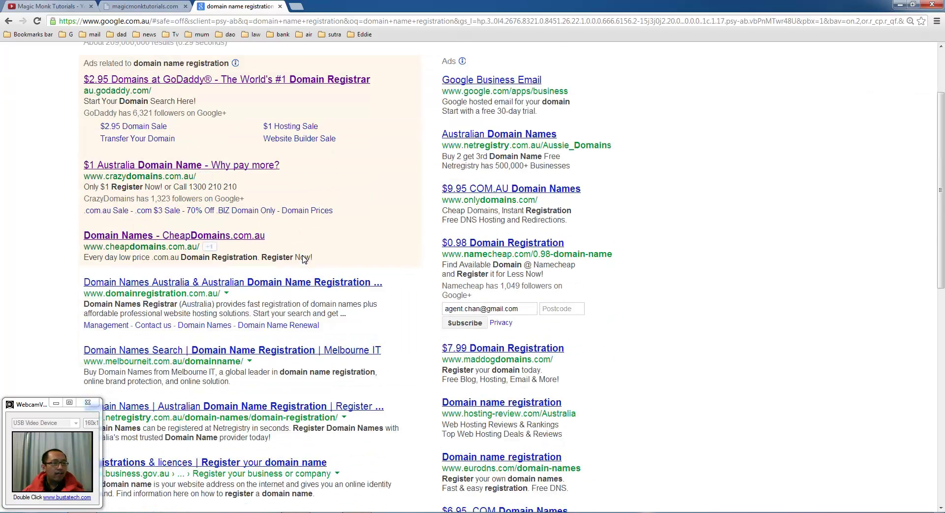
pyautogui.moveTo(37, 409); pyautogui.dragTo(875, 409)
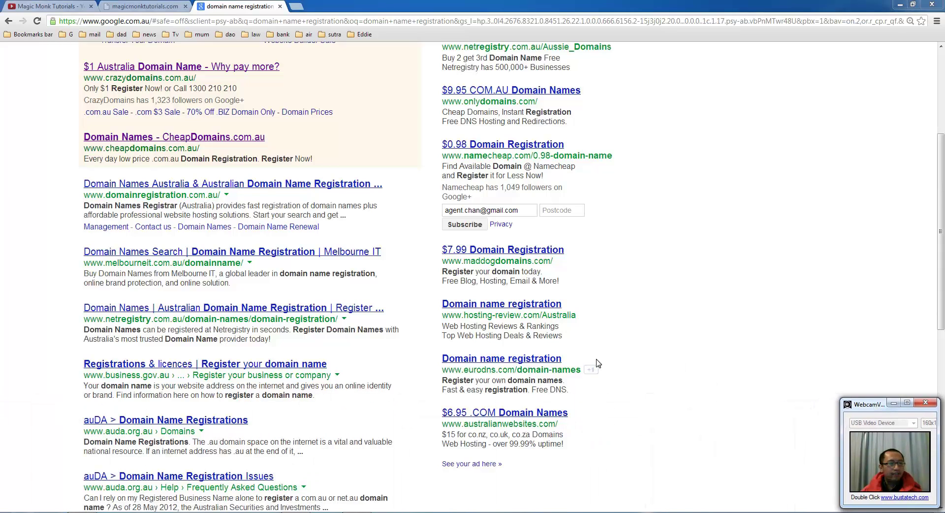
pyautogui.scroll(-6, 686, 344)
pyautogui.scroll(-2, 659, 354)
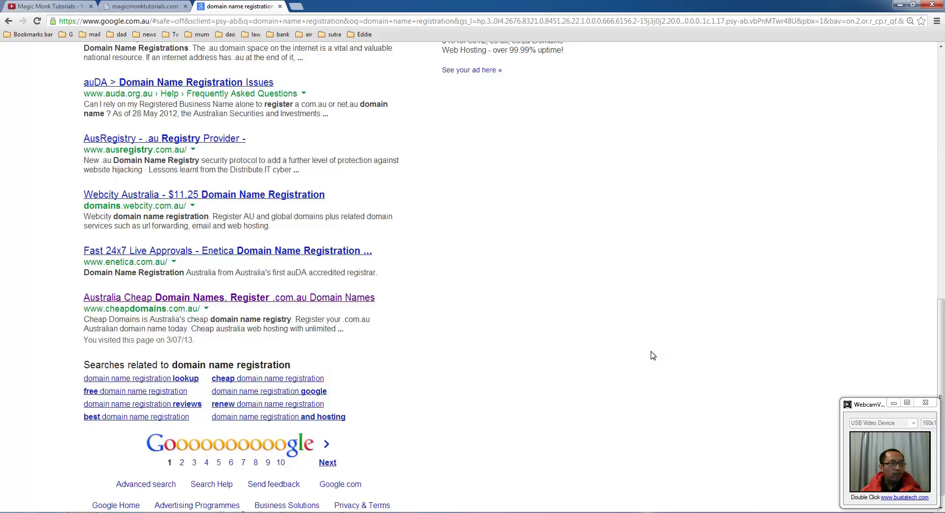
pyautogui.scroll(12, 651, 355)
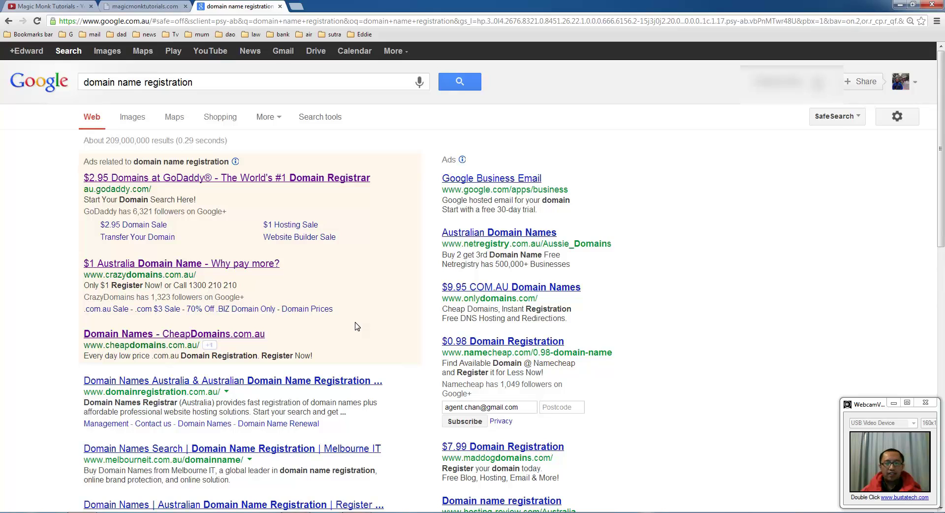
# Recheck the magicmonktutorials.com address, then return to the registration results and scroll further
pyautogui.click(141, 6)
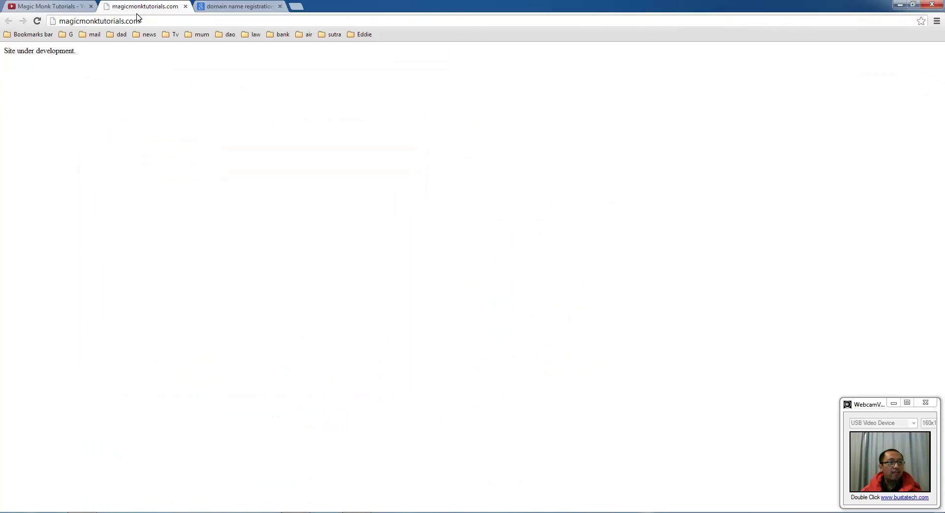
pyautogui.click(135, 22)
pyautogui.click(135, 22)
pyautogui.moveTo(148, 21); pyautogui.dragTo(40, 25)
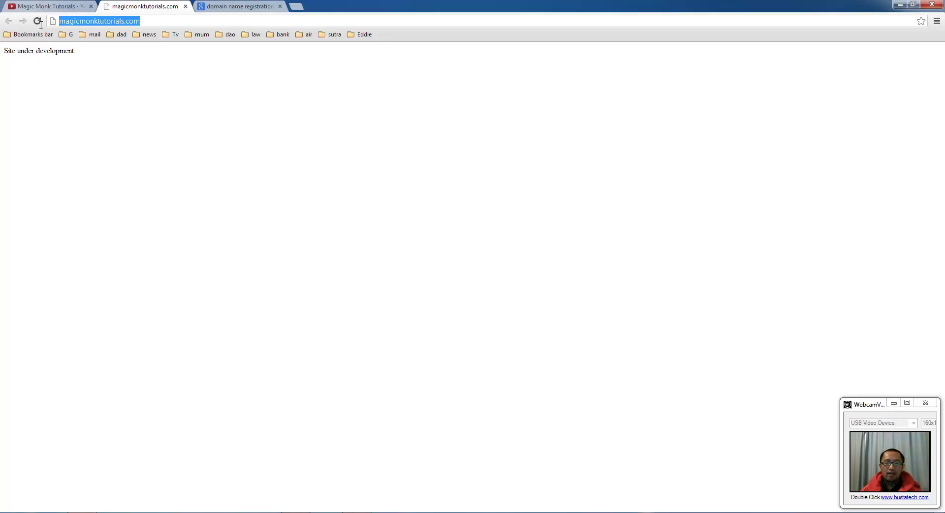
pyautogui.moveTo(41, 25); pyautogui.dragTo(169, 18)
pyautogui.click(227, 5)
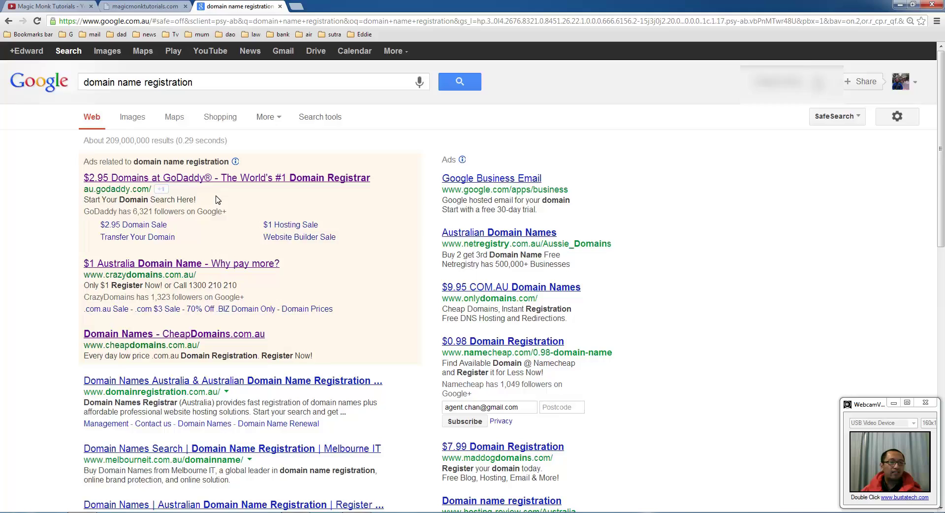
pyautogui.scroll(-7, 218, 199)
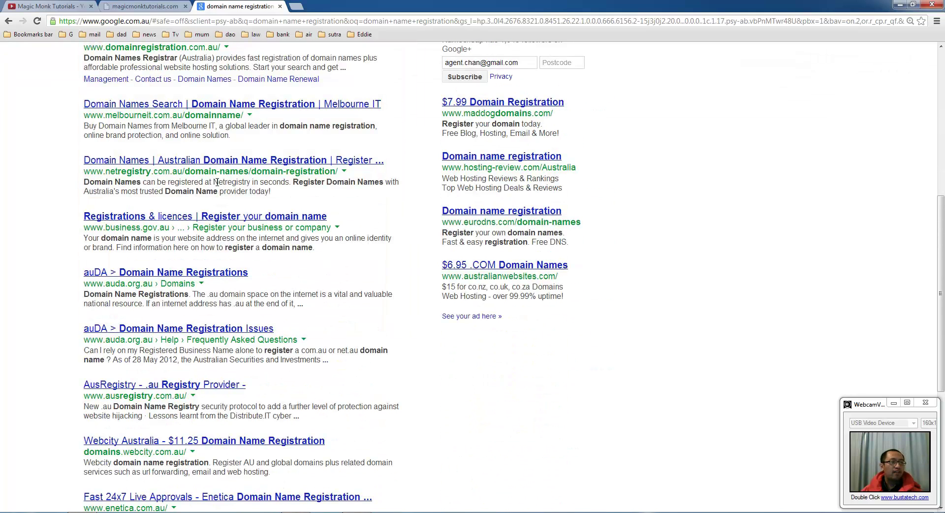
pyautogui.click(202, 20)
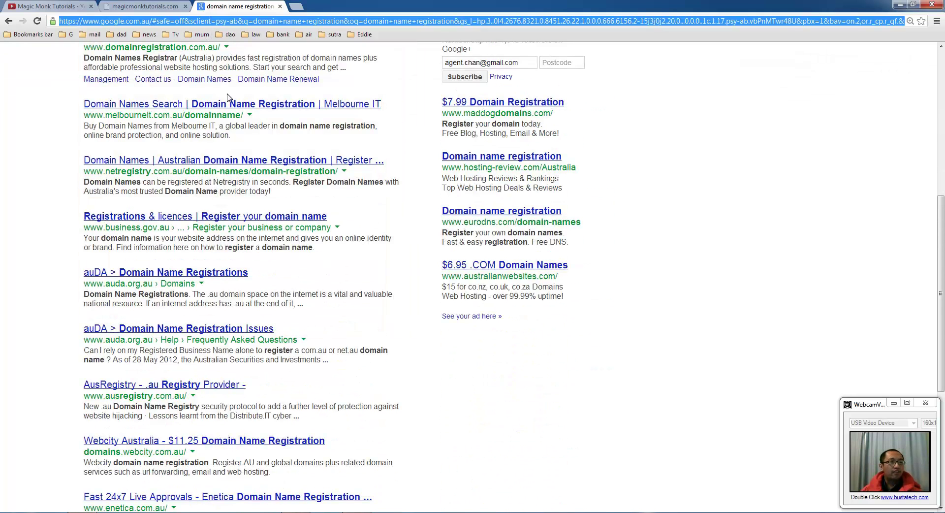
# Load namecheap.com and search magicmonktutorials: .com is taken, while .net, .biz and .org are available
pyautogui.hotkey('ctrl', 't')
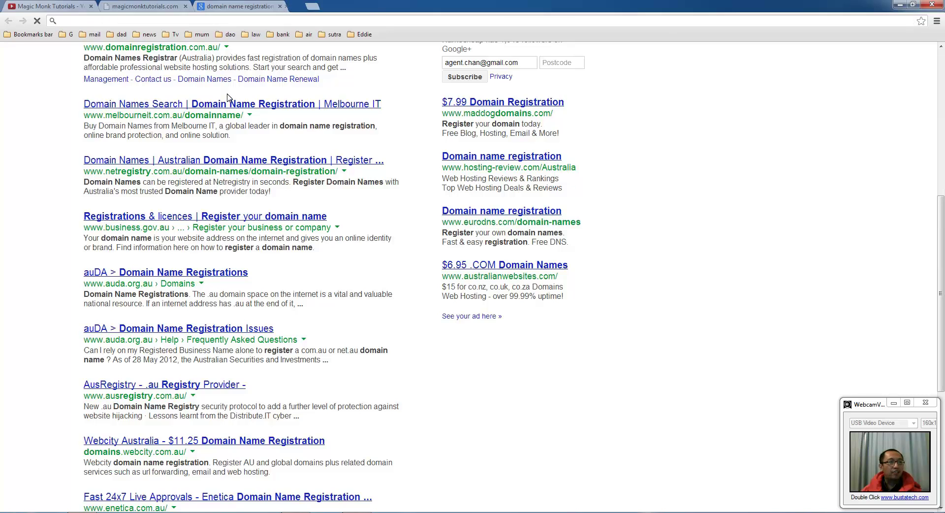
pyautogui.write('namecheap.com')
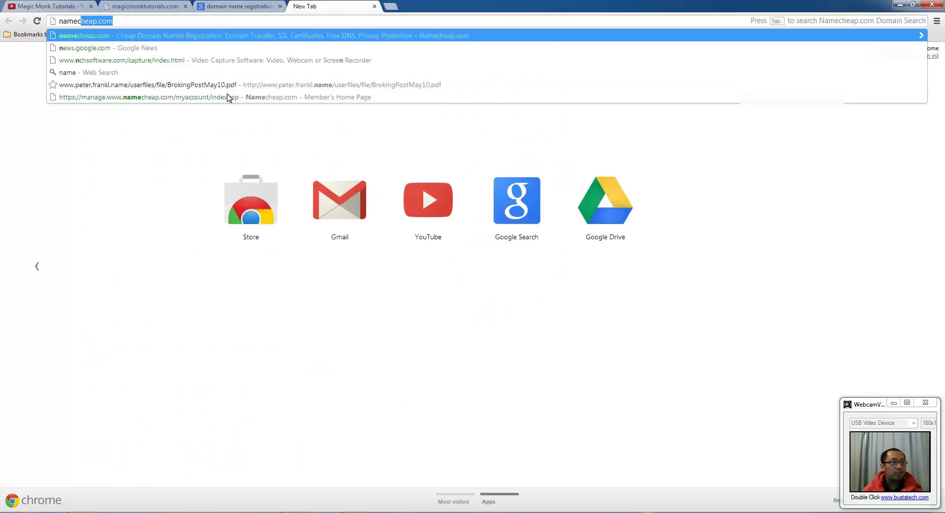
pyautogui.press('Return')
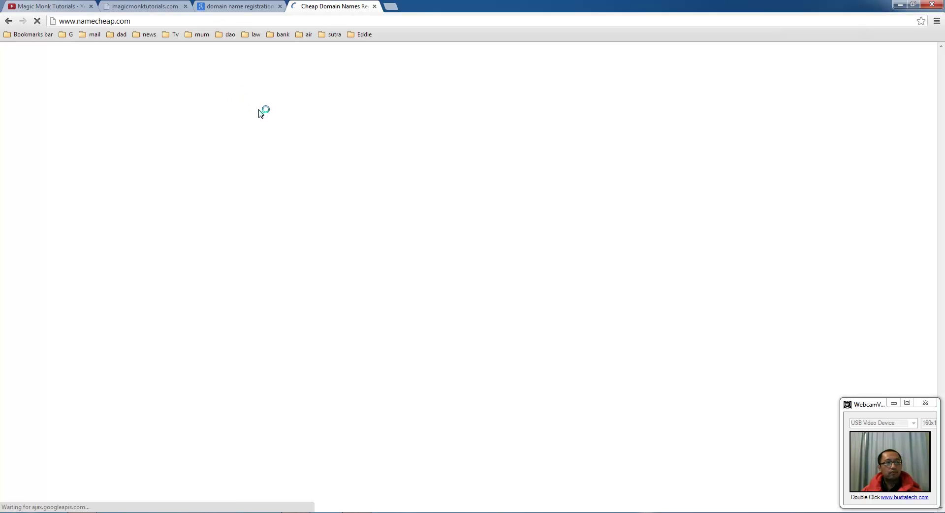
pyautogui.moveTo(261, 111)
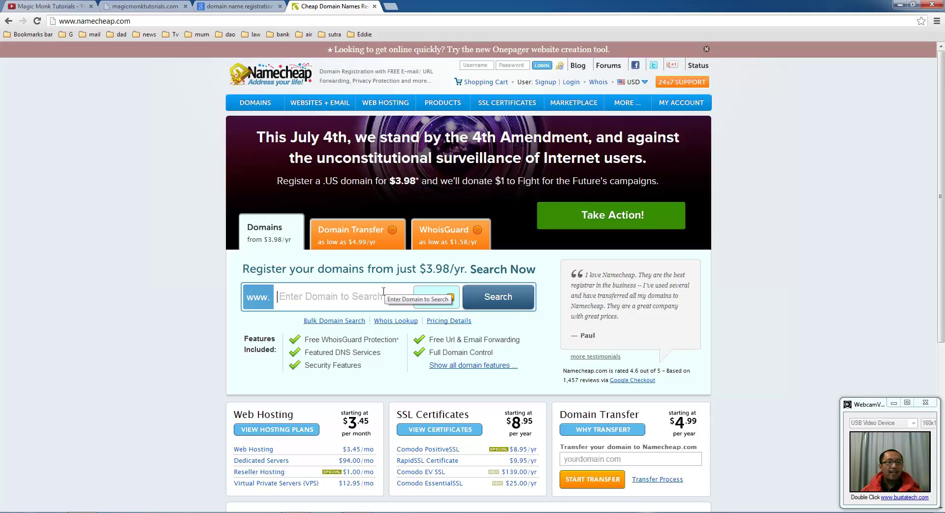
pyautogui.click(294, 298)
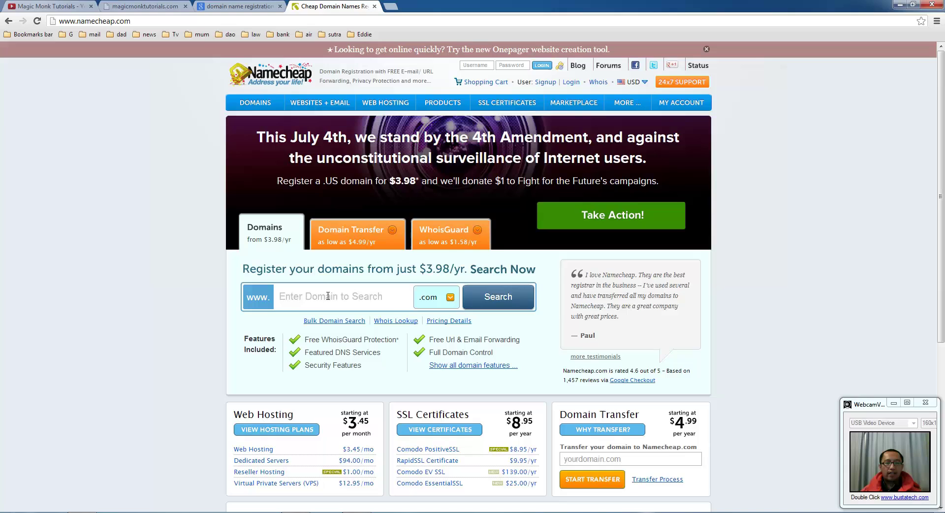
pyautogui.write('magi')
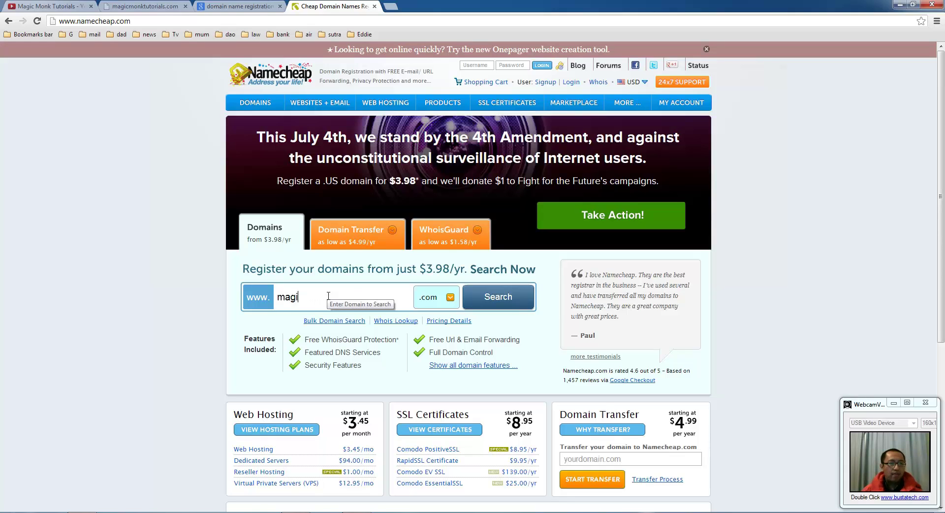
pyautogui.write('cmonktutorials')
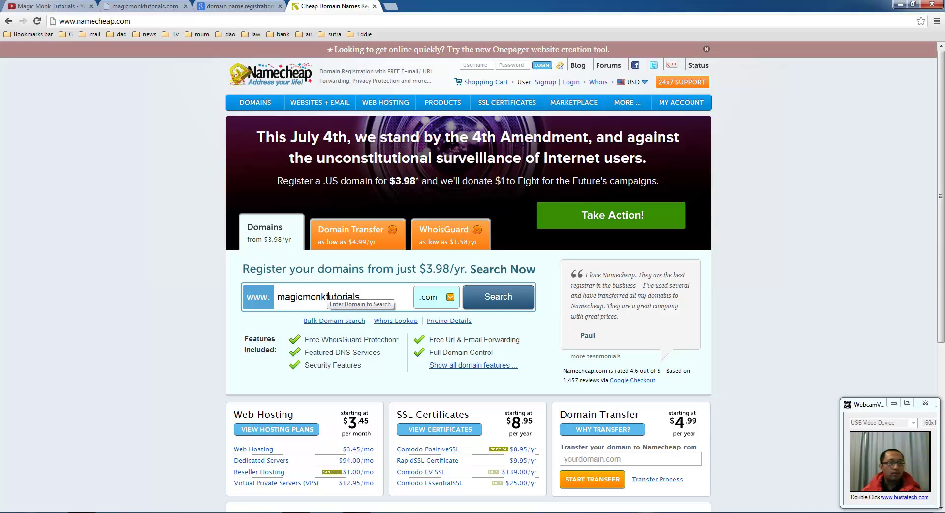
pyautogui.click(497, 297)
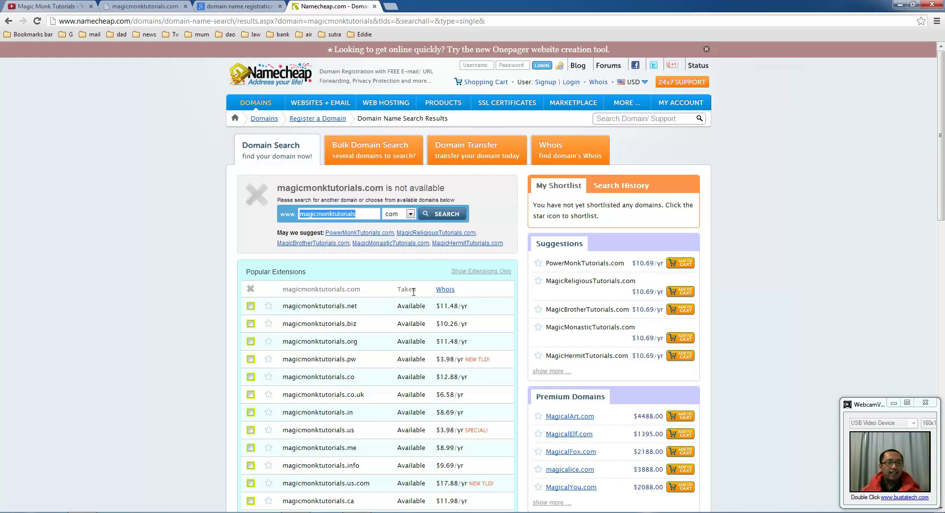
pyautogui.moveTo(413, 292)
pyautogui.mouseDown()
pyautogui.moveTo(280, 292)
pyautogui.moveTo(413, 292)
pyautogui.mouseUp()
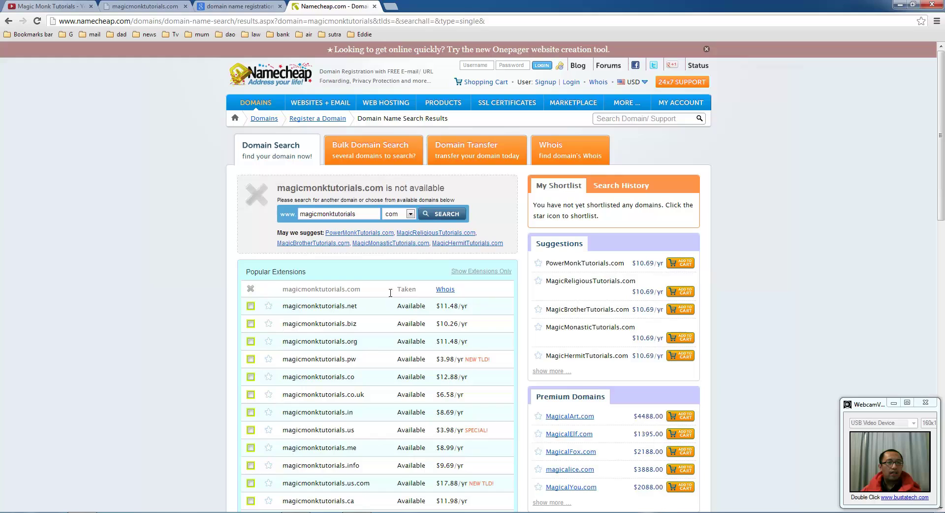
pyautogui.moveTo(357, 214); pyautogui.dragTo(275, 214)
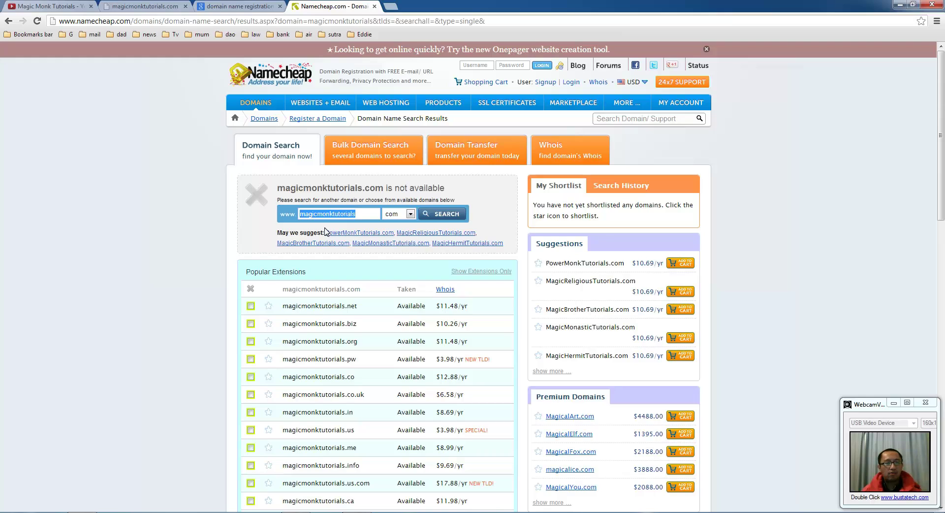
# Search 'coffee' on Namecheap and scroll the results, where every extension from .com to .asia is taken
pyautogui.write('coffee')
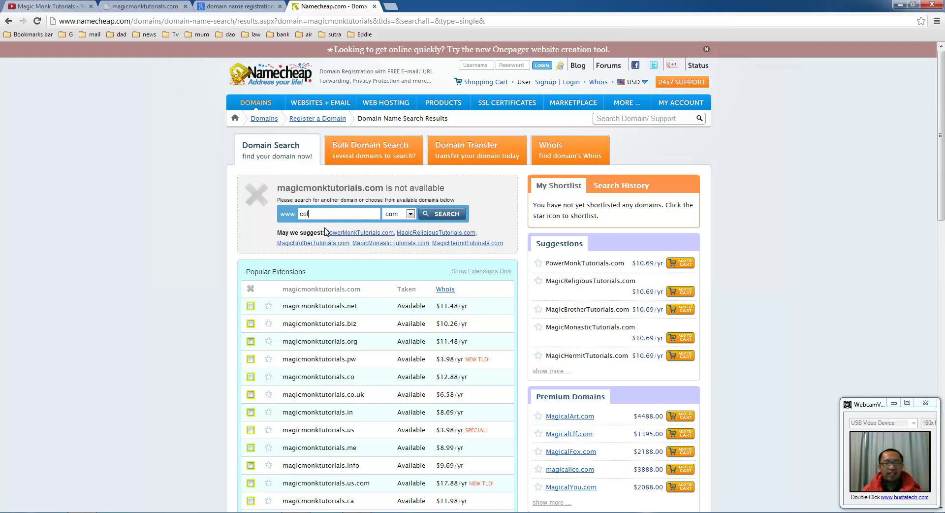
pyautogui.click(443, 216)
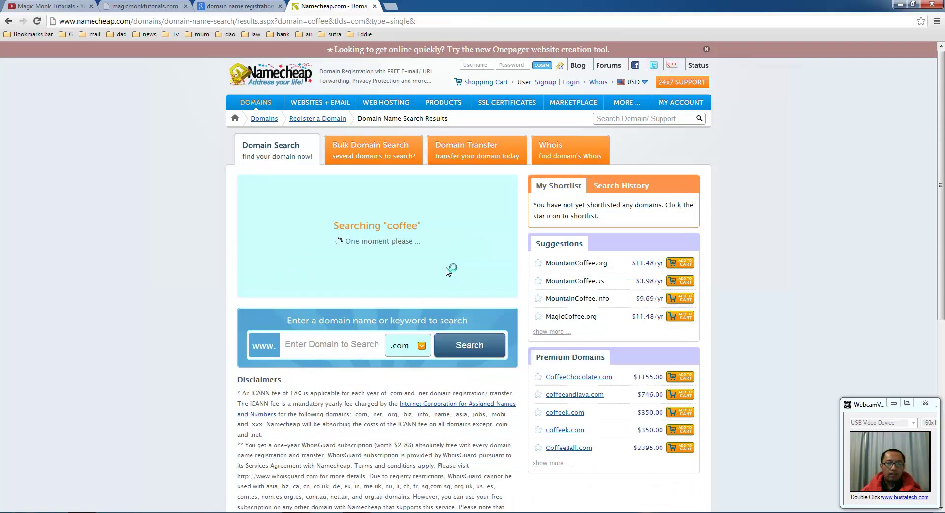
pyautogui.scroll(-7, 346, 315)
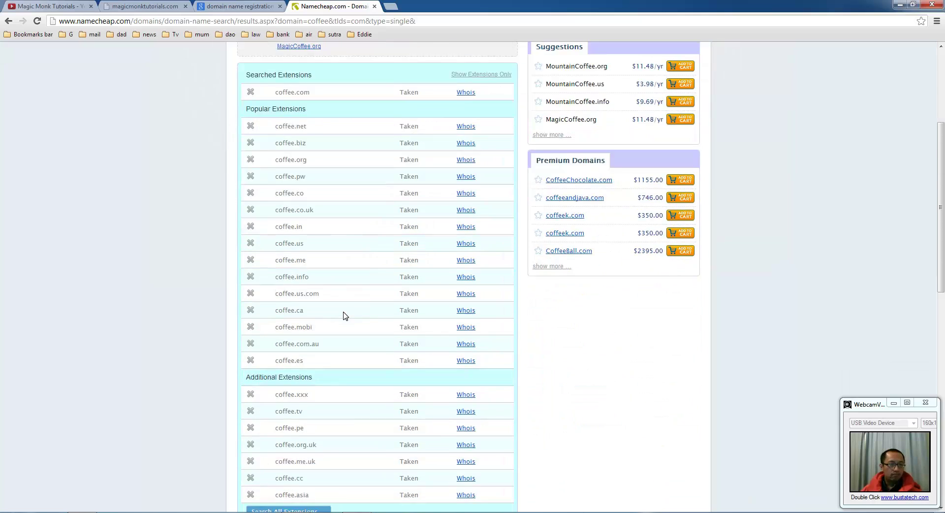
pyautogui.scroll(7, 373, 276)
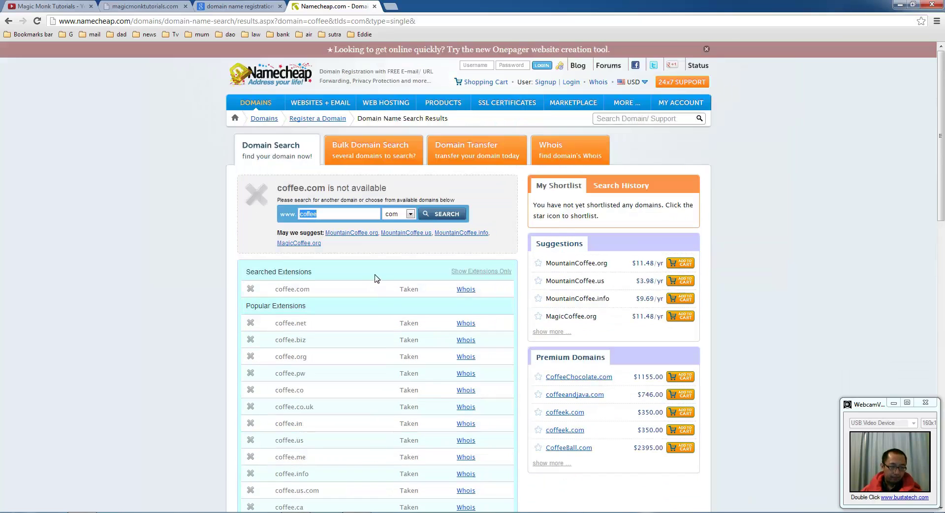
pyautogui.moveTo(384, 311); pyautogui.dragTo(437, 457)
pyautogui.click(438, 451)
pyautogui.scroll(-3, 438, 451)
pyautogui.scroll(-3, 437, 448)
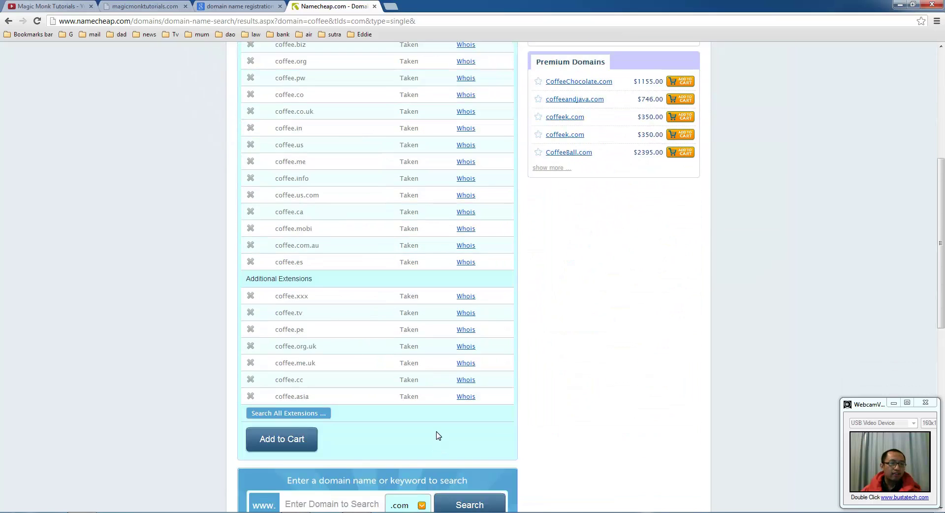
pyautogui.scroll(6, 437, 436)
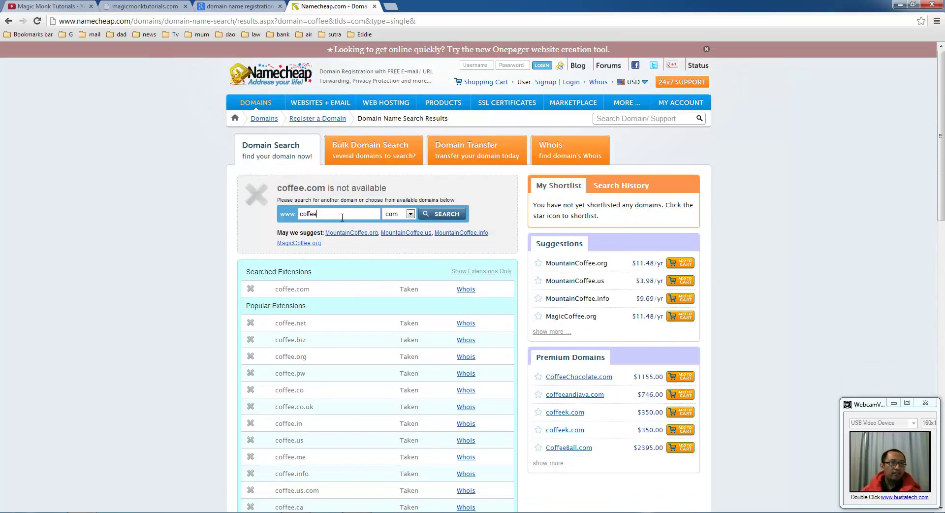
pyautogui.doubleClick(335, 217)
pyautogui.click(331, 217)
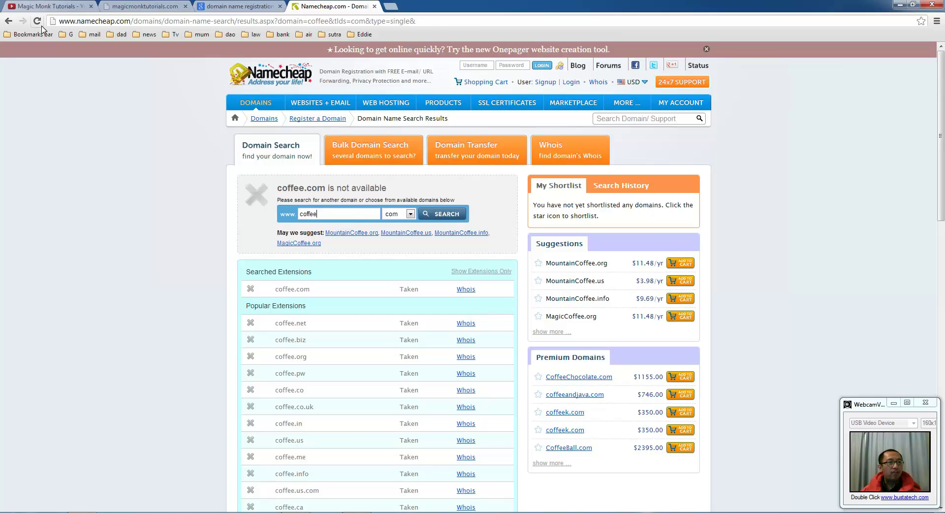
# Return to the magicmonktutorials results and add magicmonktutorials.net to the cart for 1 year ($11.66)
pyautogui.click(8, 21)
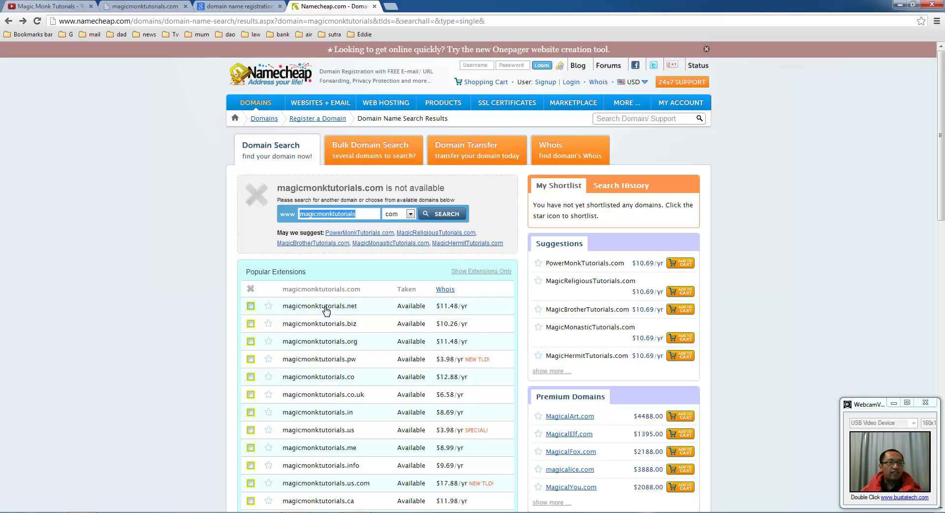
pyautogui.click(326, 309)
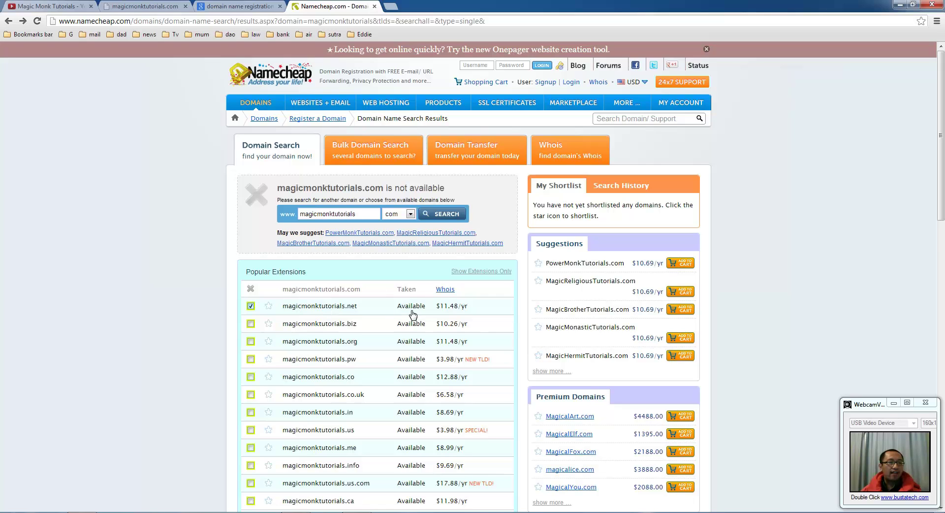
pyautogui.scroll(-4, 449, 319)
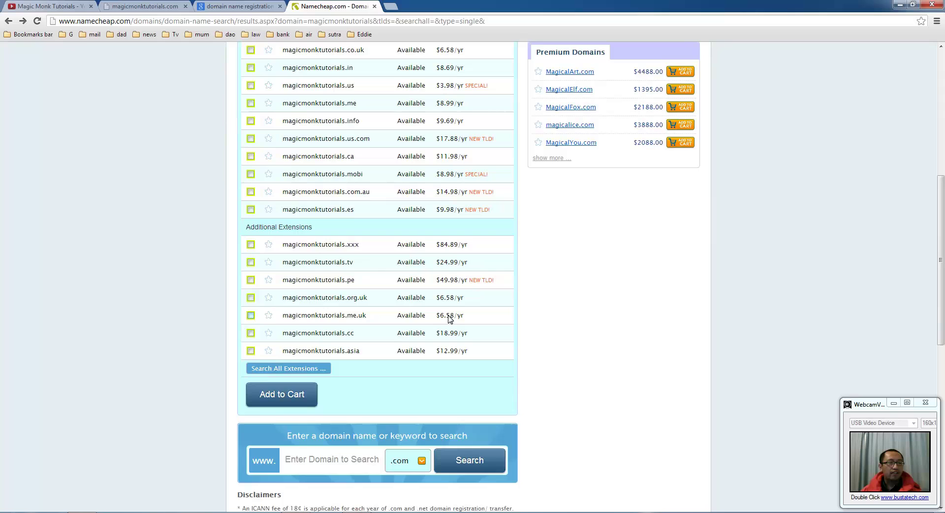
pyautogui.click(306, 401)
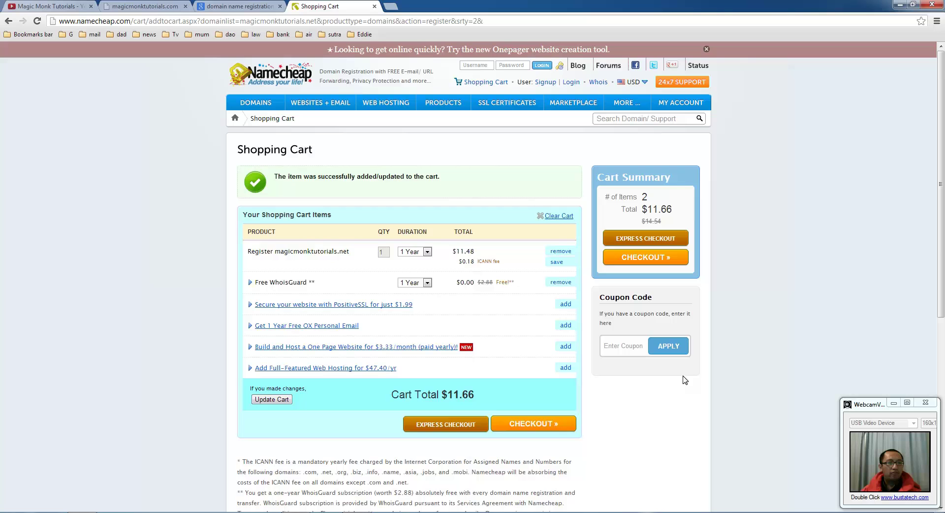
# Go back from the cart to the top of the magicmonktutorials search results
pyautogui.click(9, 22)
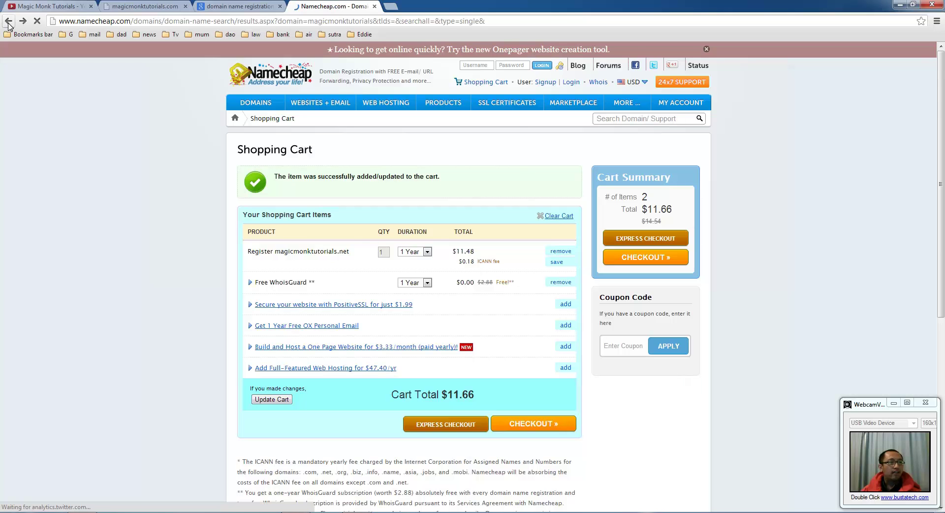
pyautogui.scroll(2, 137, 211)
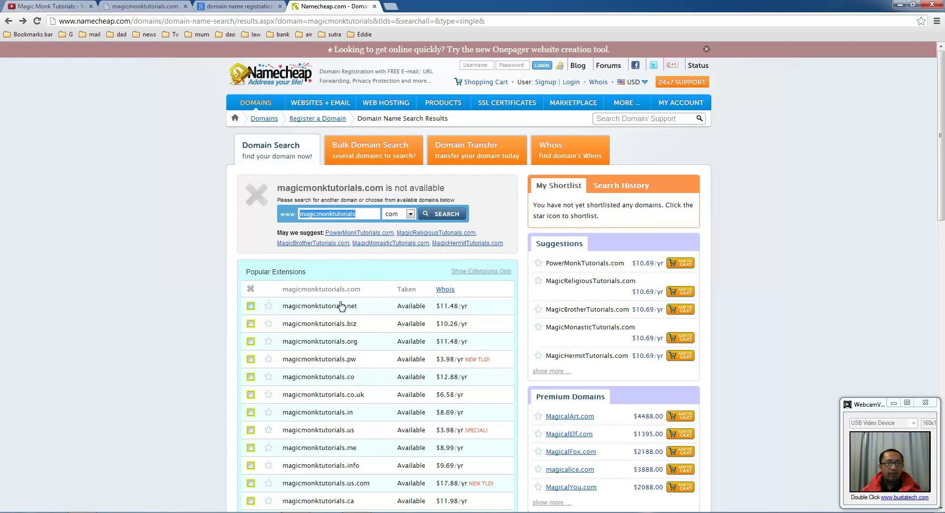
# Replace the Google query with 'web hosting service' and browse hosts such as iWeb and WebCentral
pyautogui.click(248, 7)
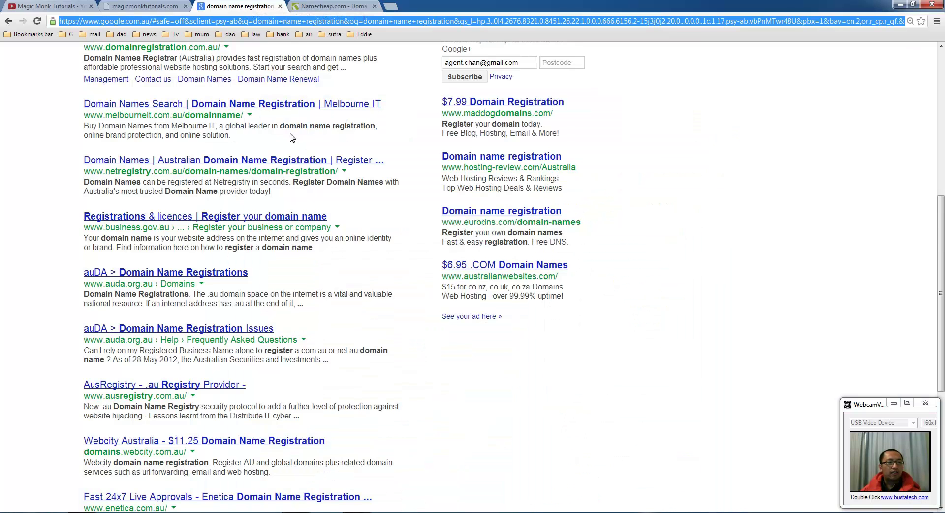
pyautogui.scroll(7, 293, 148)
pyautogui.tripleClick(201, 82)
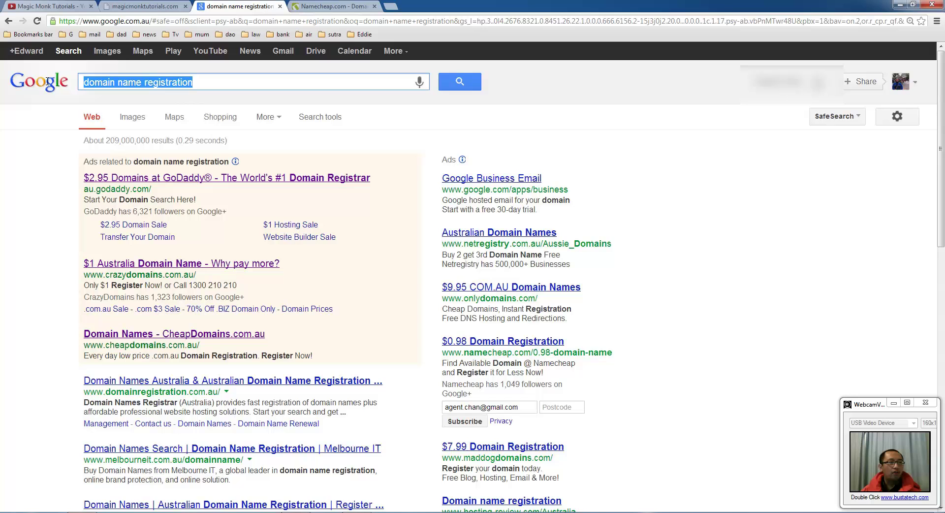
pyautogui.write('web hosting service')
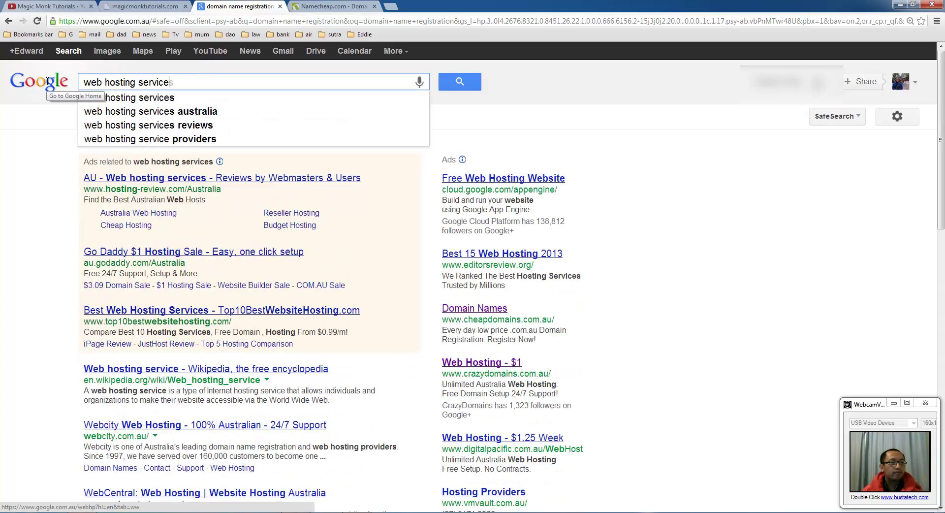
pyautogui.press('Return')
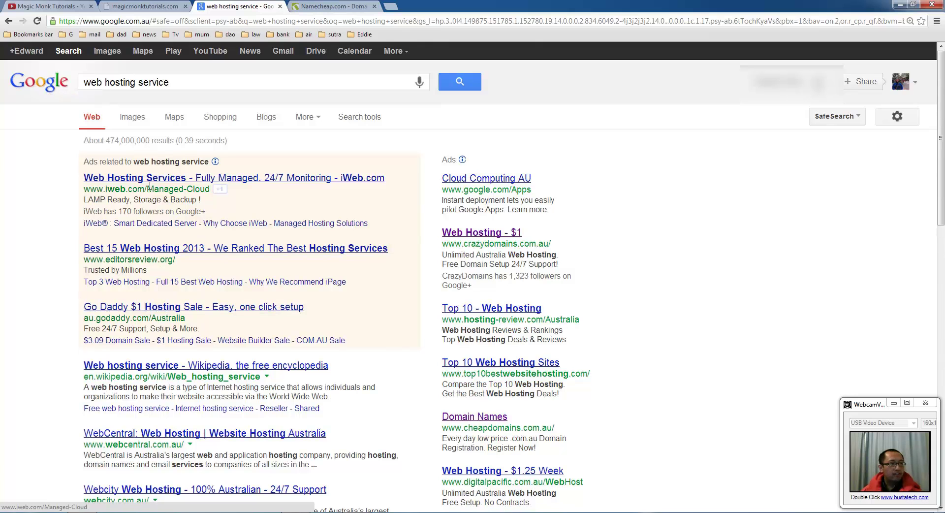
pyautogui.scroll(-2, 149, 186)
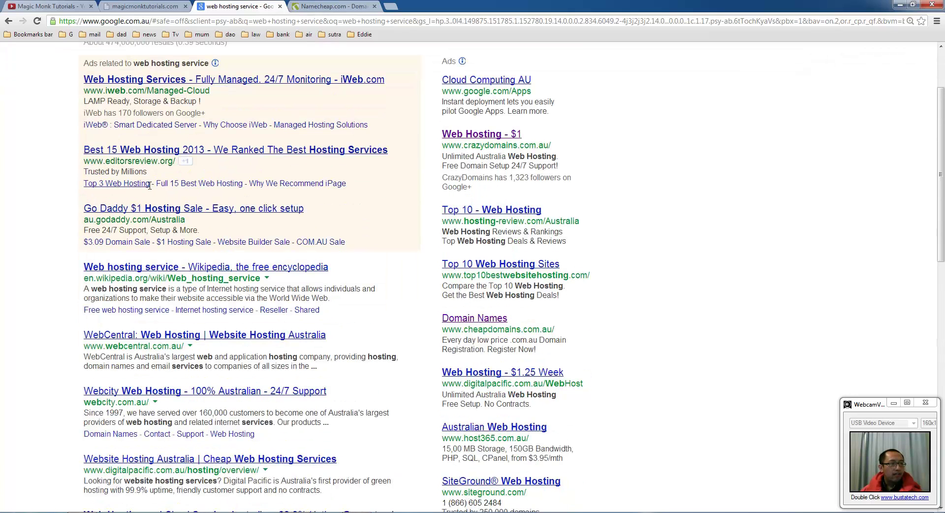
pyautogui.scroll(-3, 149, 185)
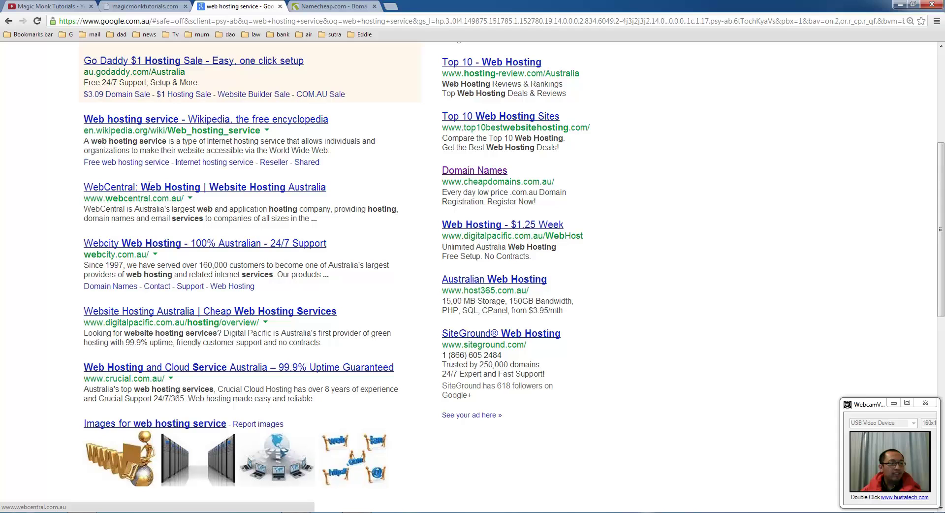
pyautogui.scroll(-4, 149, 185)
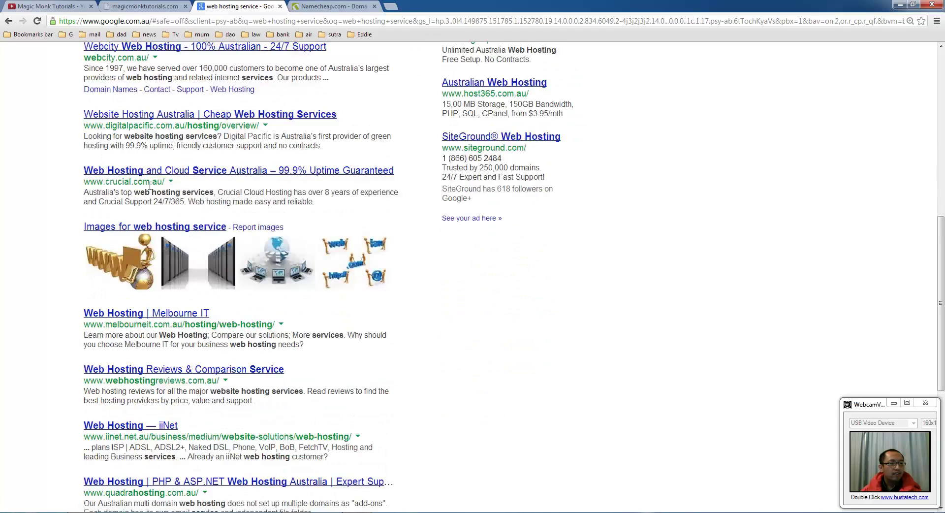
pyautogui.scroll(-5, 149, 186)
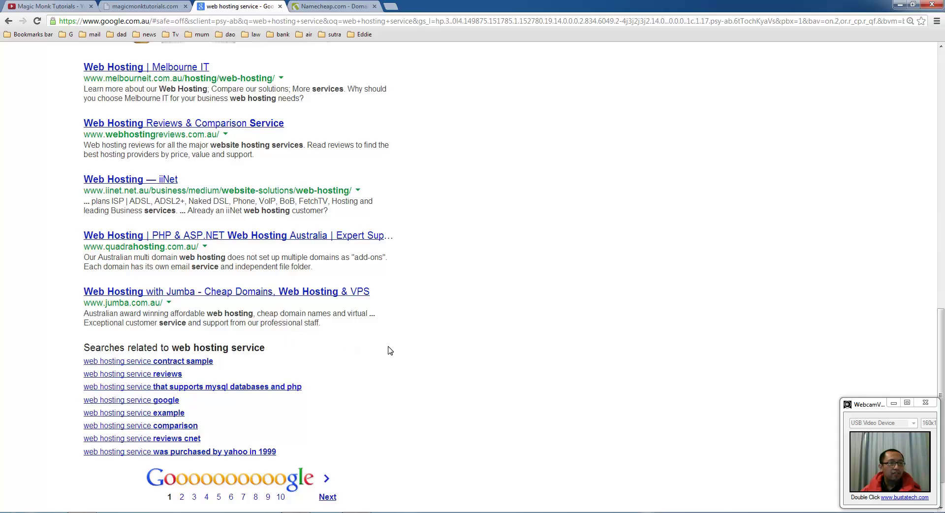
pyautogui.scroll(10, 390, 350)
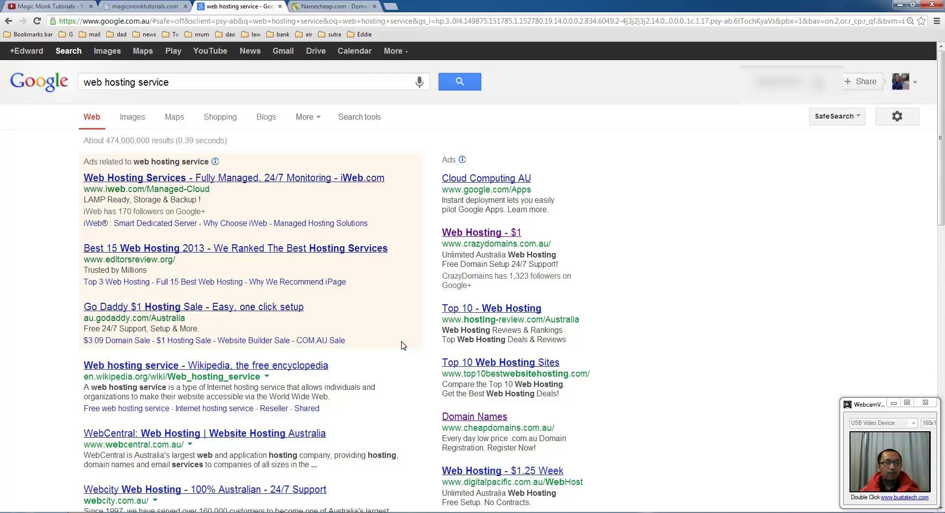
# Load the Namecheap home page and scroll to Web Hosting plans from $3.45 per month
pyautogui.click(301, 5)
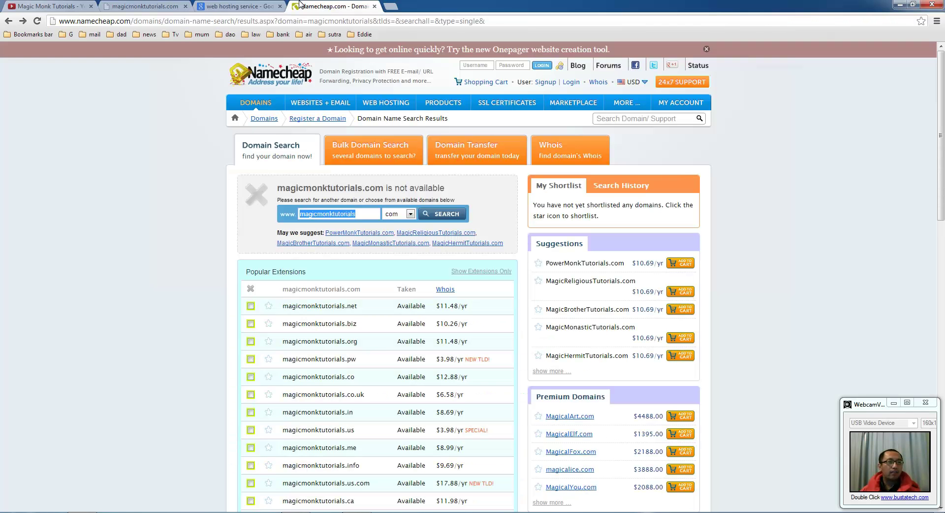
pyautogui.click(237, 119)
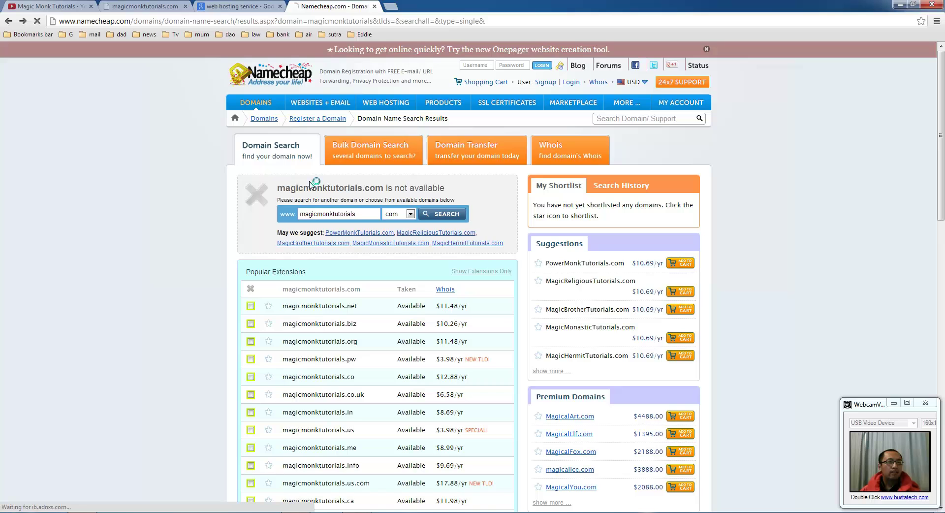
pyautogui.scroll(-2, 250, 311)
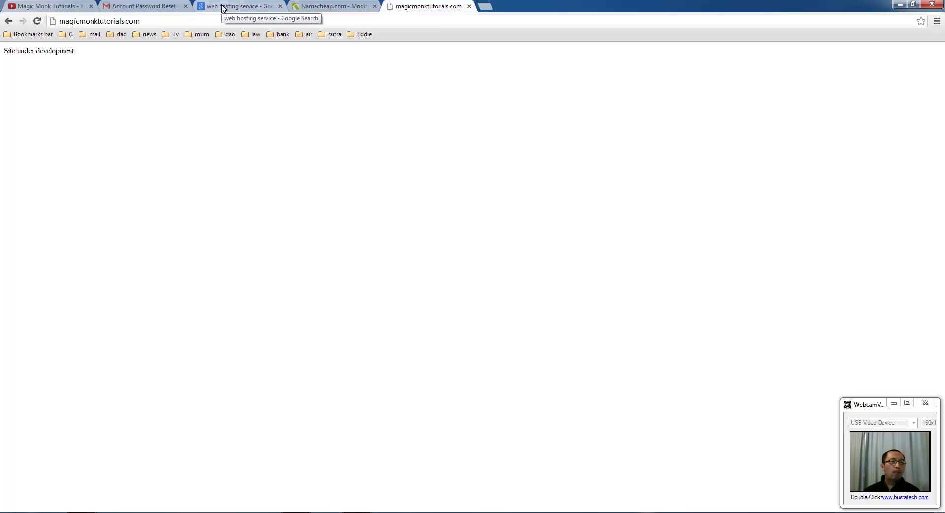
# Refine the Google search to 'web hosting service cpanel' and scan the results
pyautogui.click(229, 6)
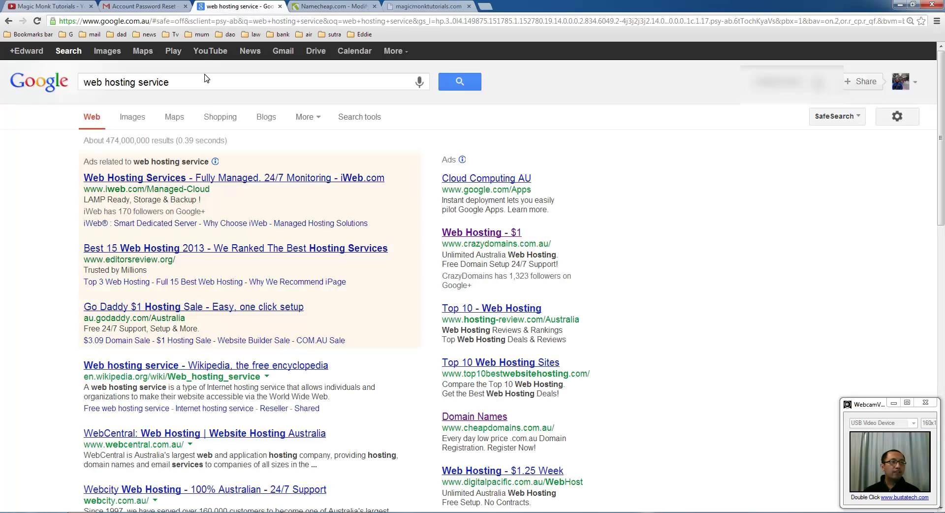
pyautogui.click(223, 79)
pyautogui.write('c')
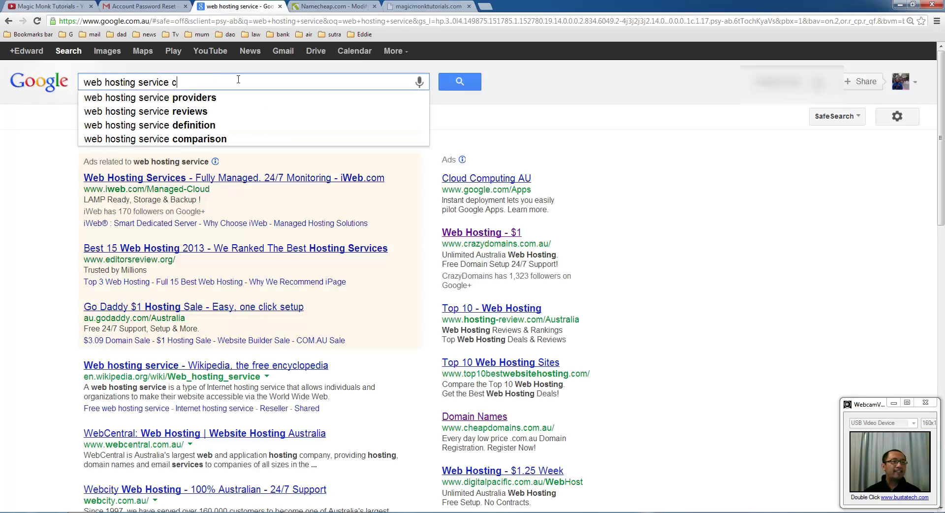
pyautogui.write('panel')
pyautogui.press('Return')
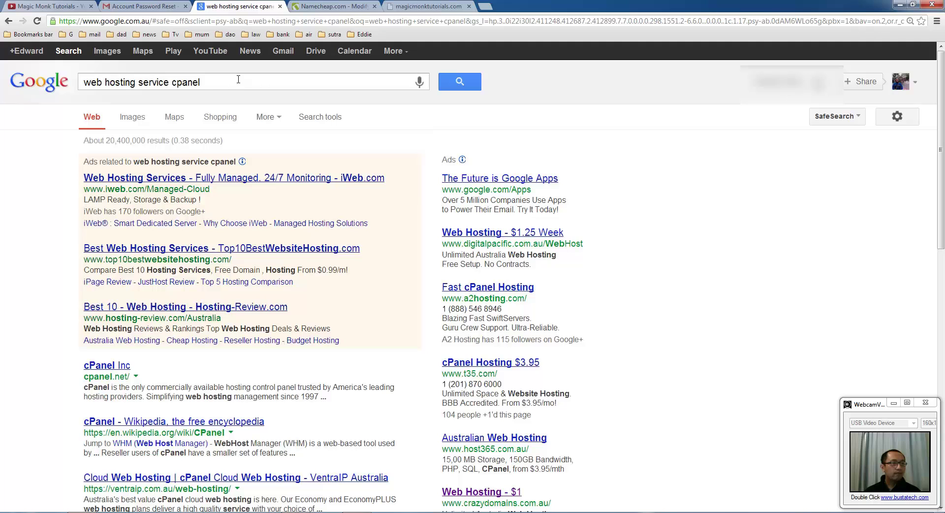
pyautogui.scroll(-3, 305, 203)
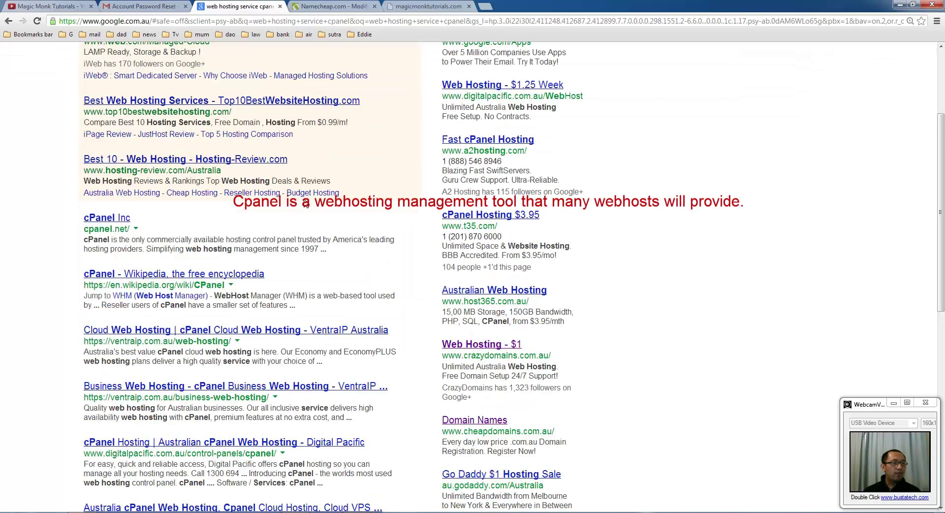
pyautogui.scroll(3, 305, 203)
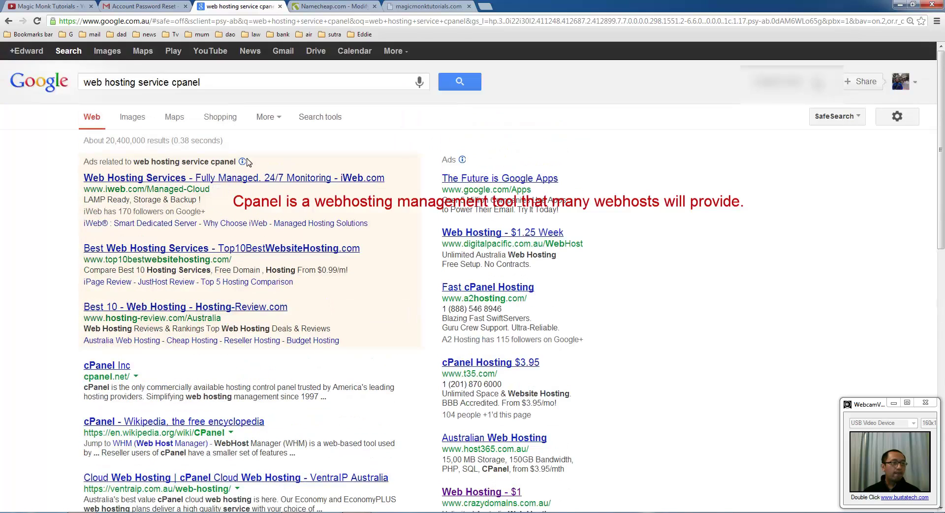
pyautogui.click(418, 8)
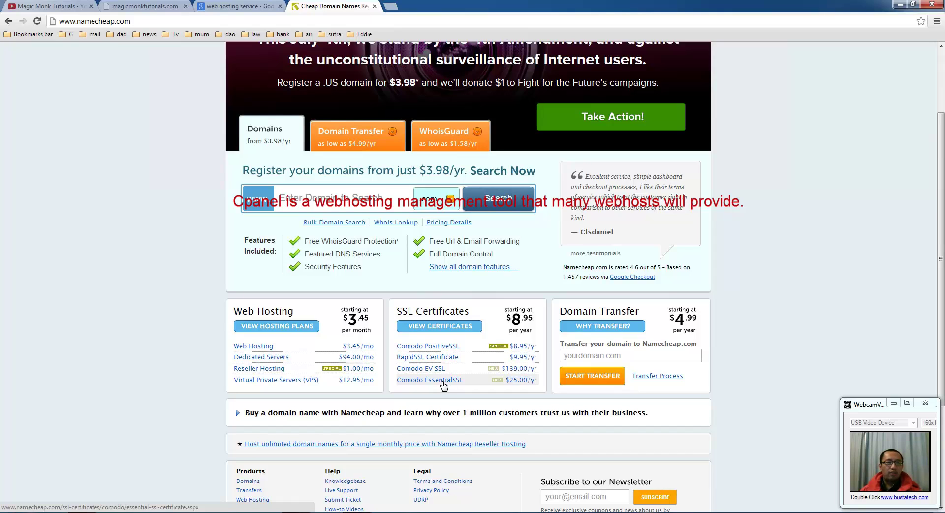
# Scroll the magicmonktutorials.com Modify Domain page to review its name server settings
pyautogui.scroll(3, 443, 385)
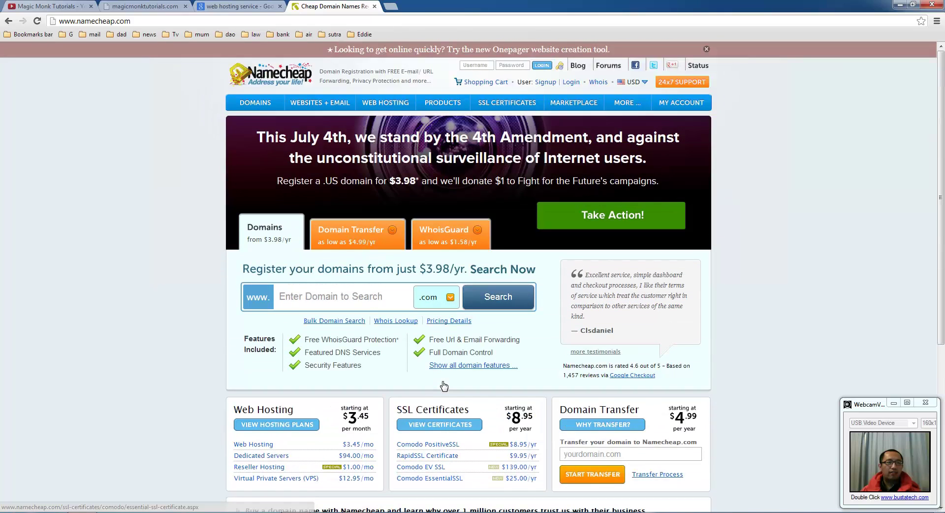
pyautogui.scroll(-2, 282, 321)
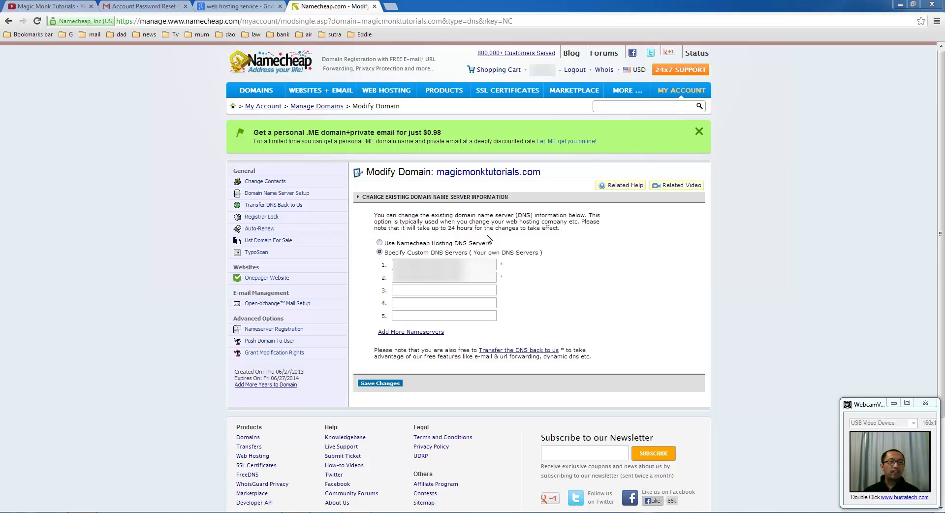
pyautogui.rightClick(678, 291)
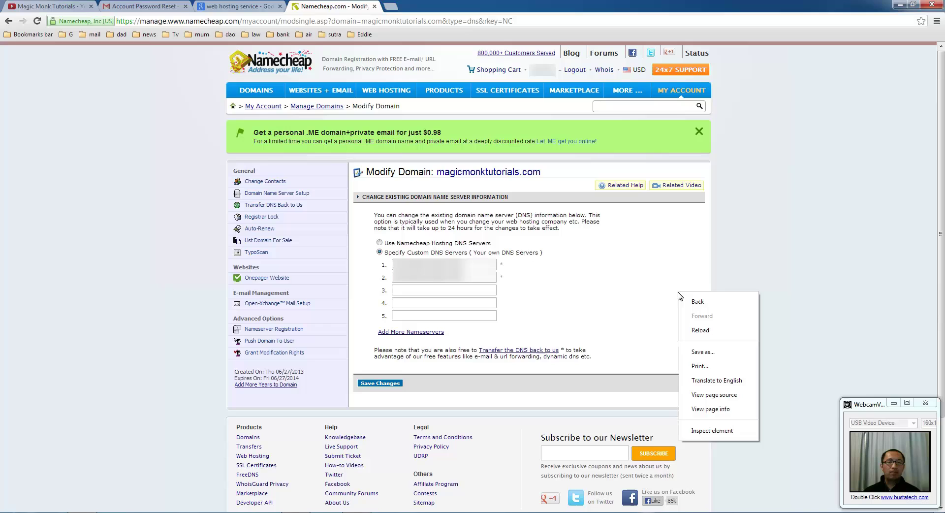
pyautogui.click(781, 269)
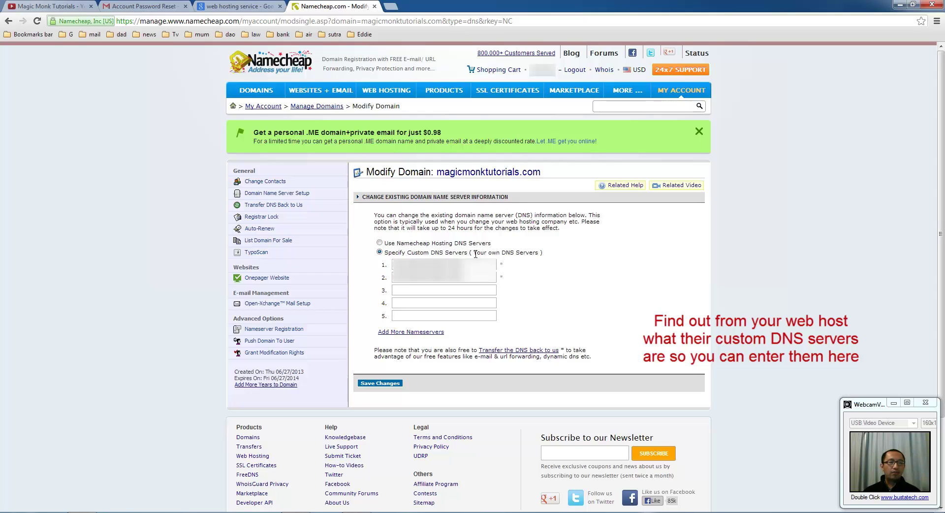
# Replace nameserver 1 with the web host's first name server
pyautogui.moveTo(481, 264); pyautogui.dragTo(383, 265)
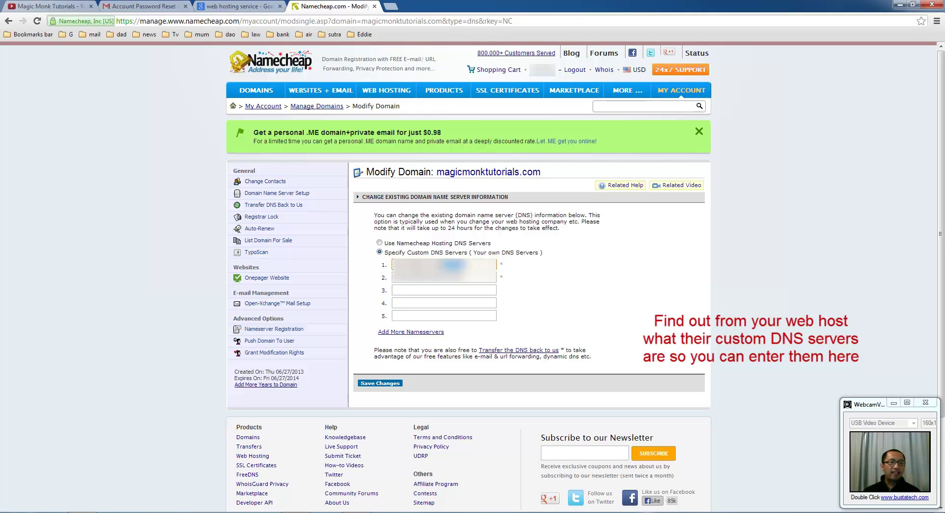
pyautogui.hotkey('ctrl', 'v')
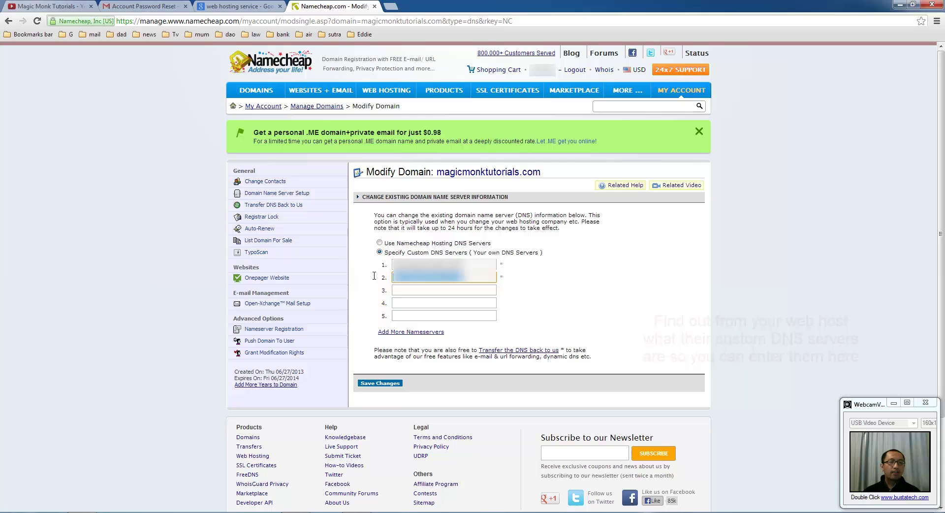
pyautogui.hotkey('ctrl', 'a')
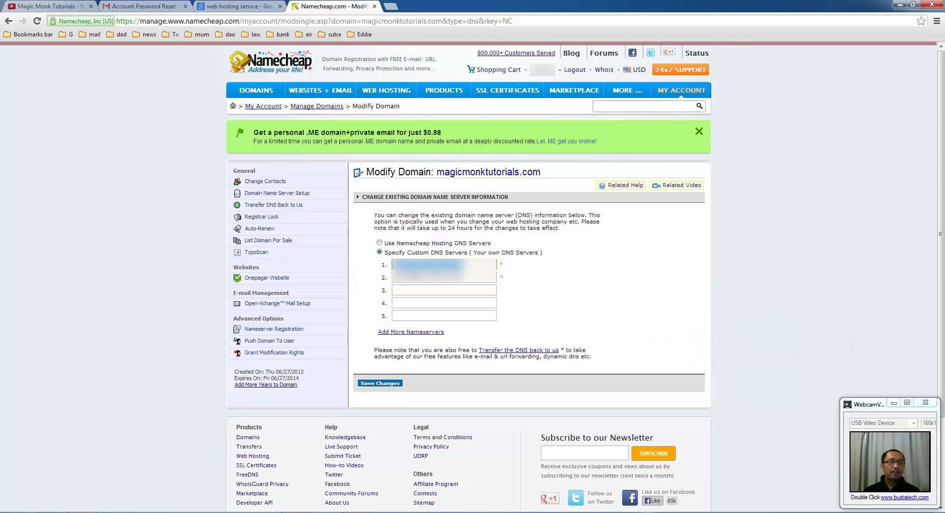
# Replace nameserver 2 with the web host's second name server
pyautogui.moveTo(471, 281); pyautogui.dragTo(357, 277)
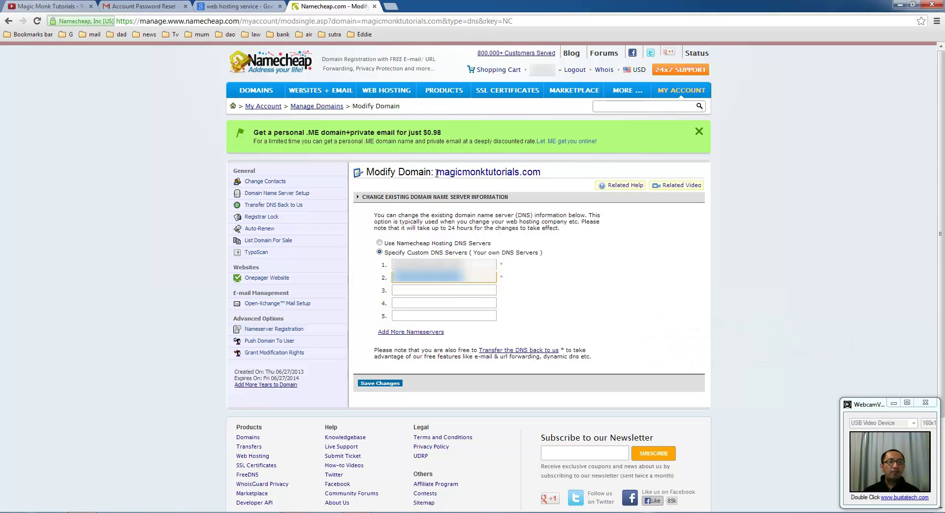
pyautogui.moveTo(437, 173); pyautogui.dragTo(556, 175)
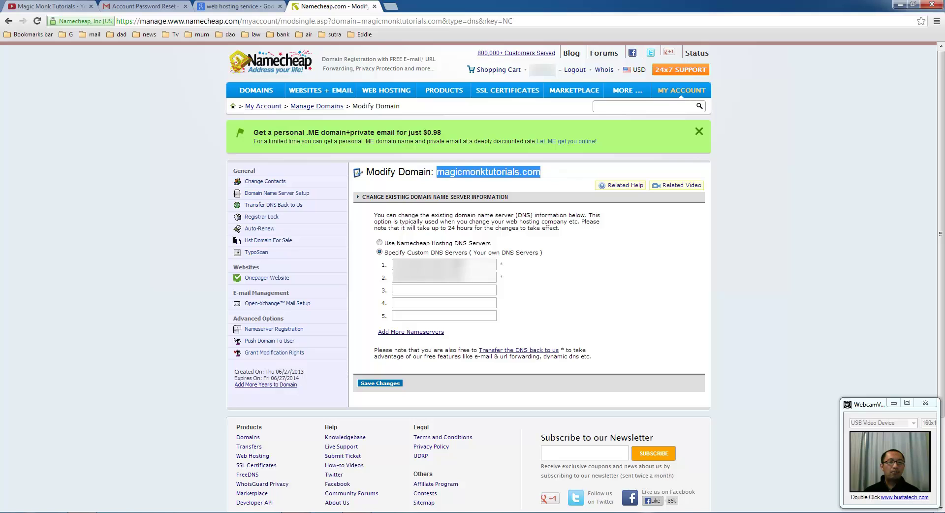
pyautogui.moveTo(465, 266); pyautogui.dragTo(382, 268)
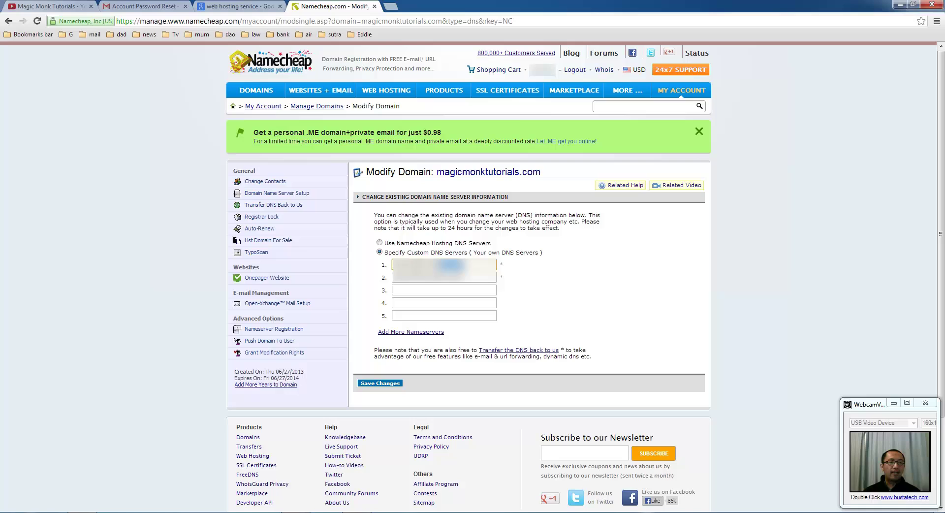
pyautogui.moveTo(465, 277); pyautogui.dragTo(377, 278)
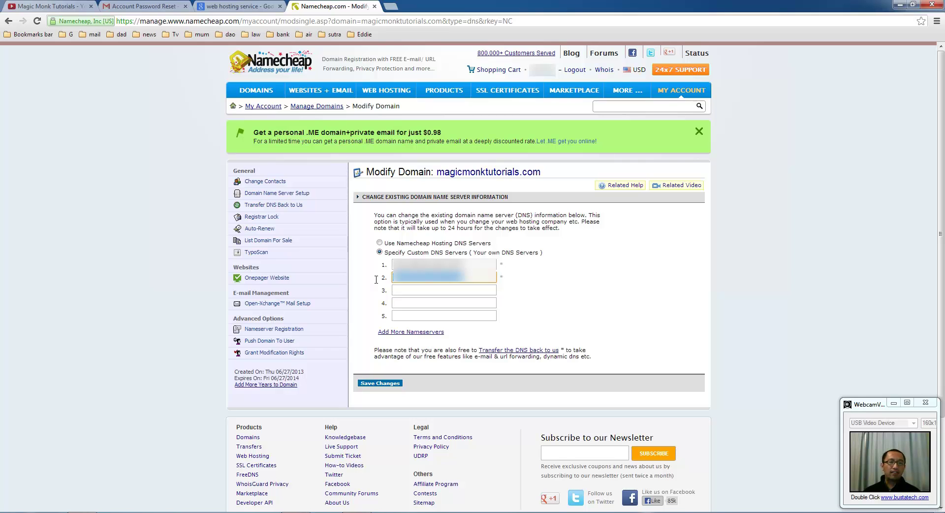
pyautogui.hotkey('ctrl', 'v')
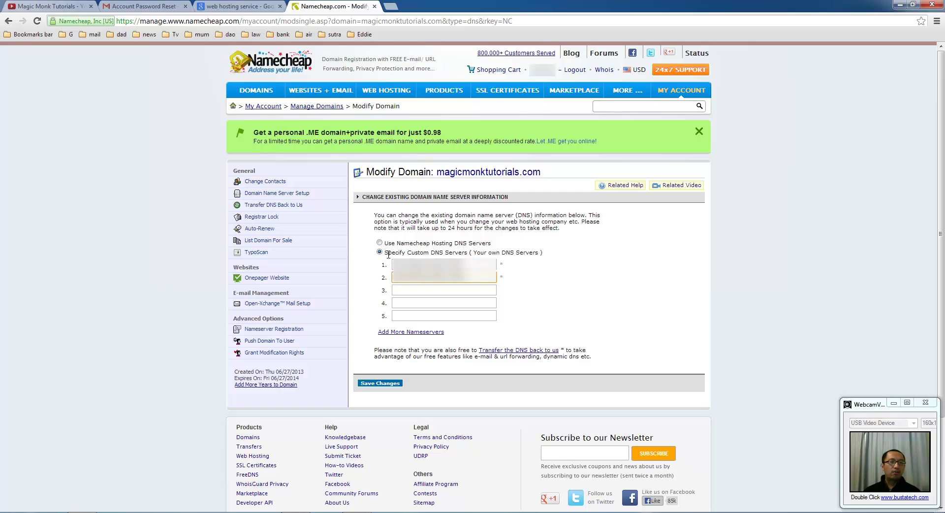
pyautogui.moveTo(389, 253); pyautogui.dragTo(560, 256)
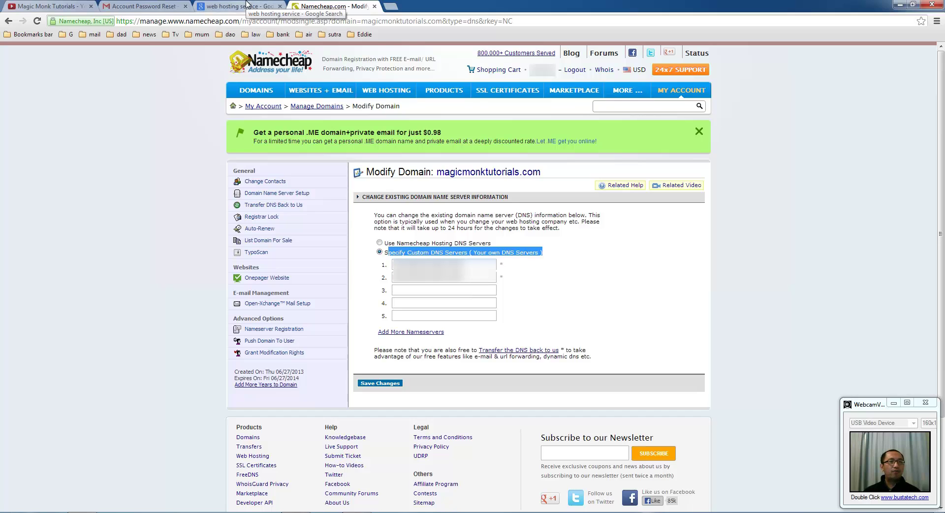
# Load magicmonktutorials.com in a new tab, which still reads 'Site under development.'
pyautogui.click(262, 20)
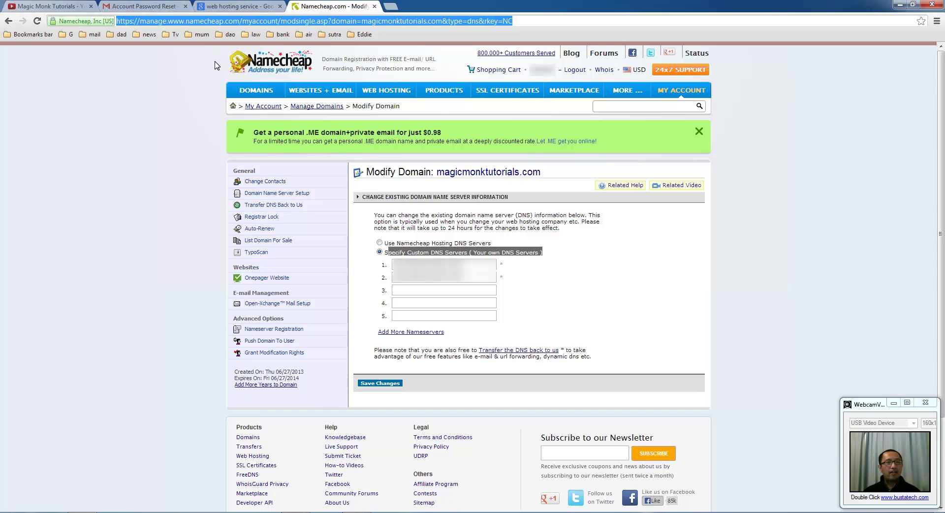
pyautogui.hotkey('ctrl', 't')
pyautogui.write('magicmonktutorials.com')
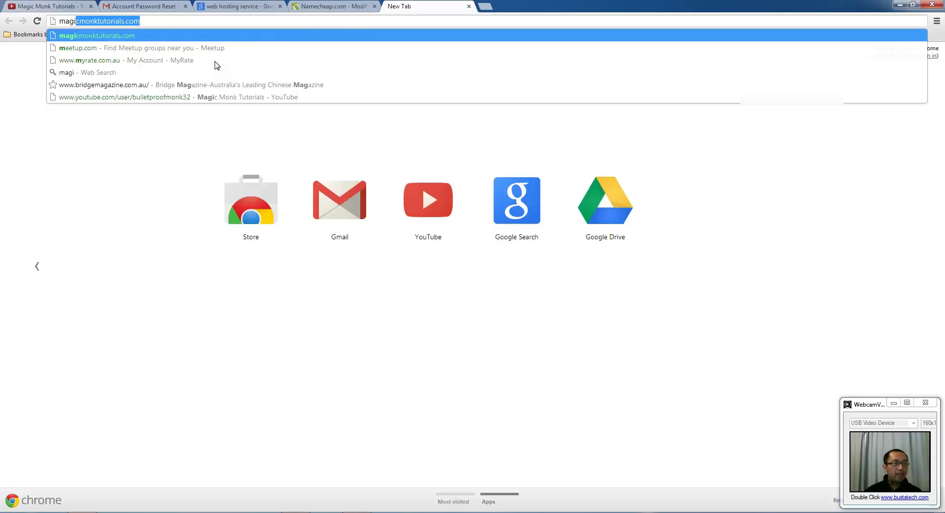
pyautogui.press('Return')
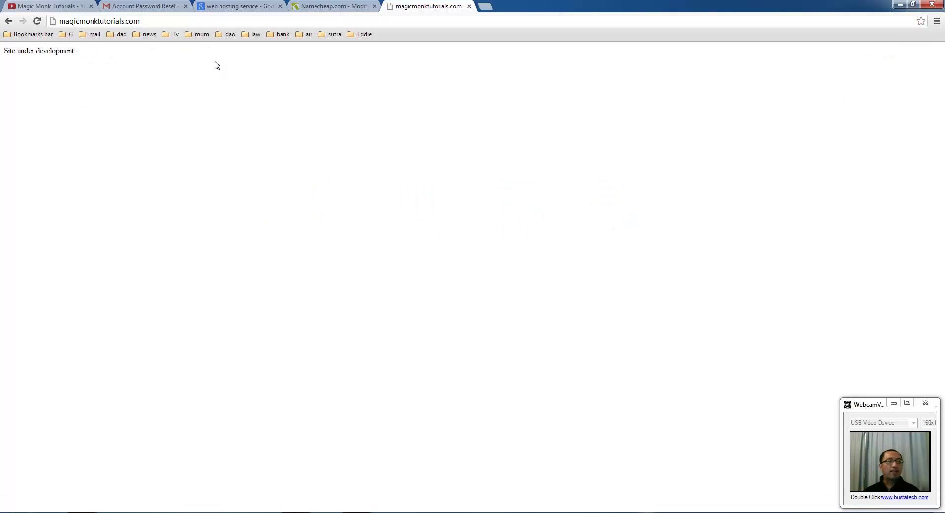
# Go to magicmonktutorials.com/cpanel to reach the cPanel login page
pyautogui.click(411, 23)
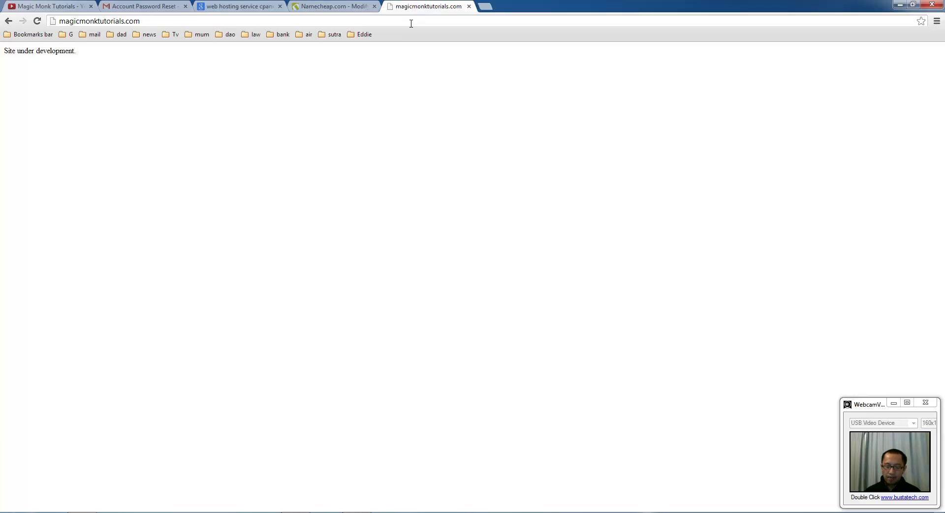
pyautogui.write('/cpanel')
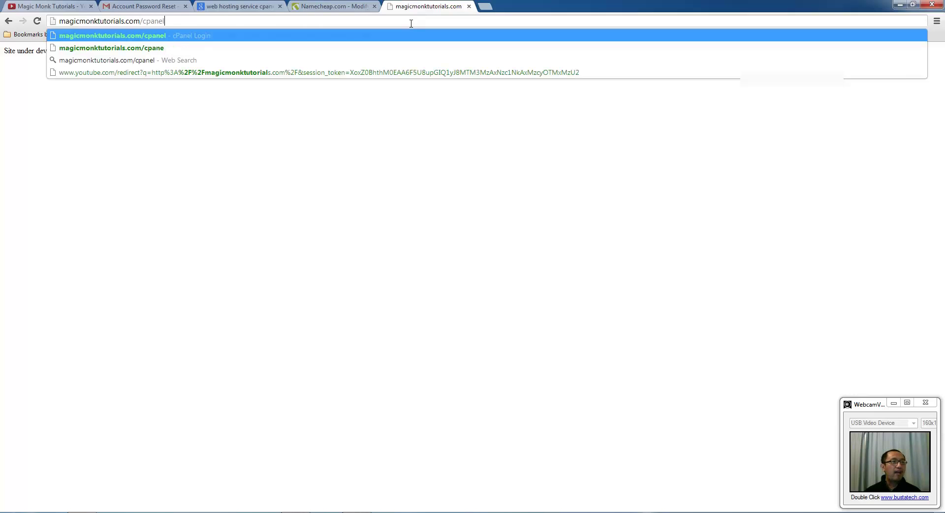
pyautogui.press('Return')
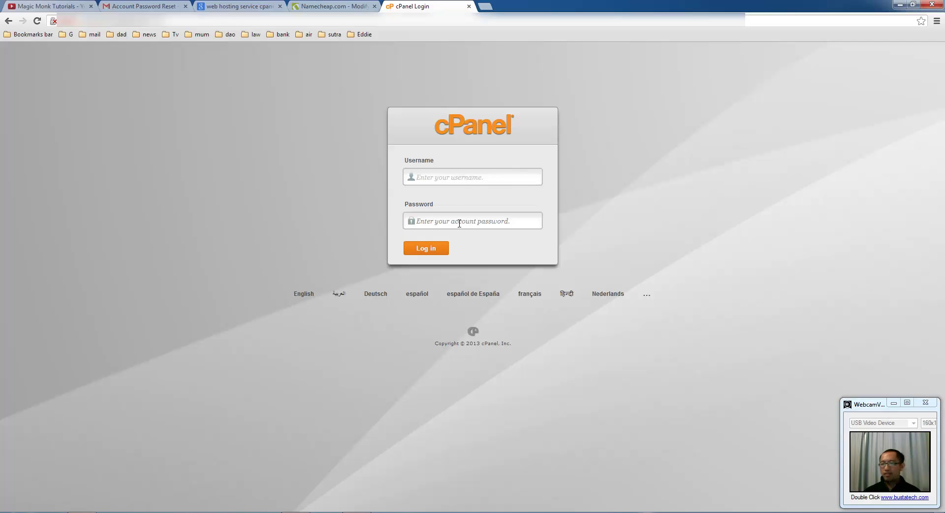
# Sign in to cPanel with the browser's saved username and password
pyautogui.click(453, 182)
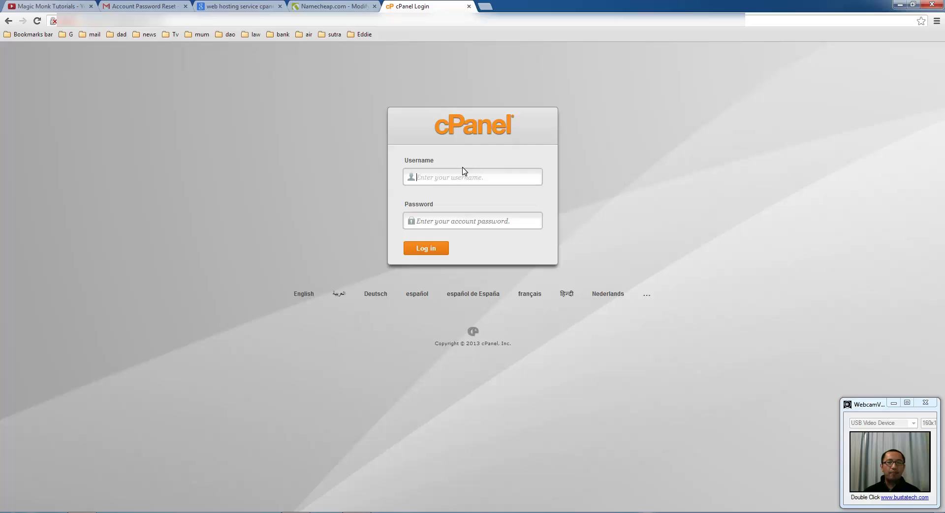
pyautogui.click(498, 212)
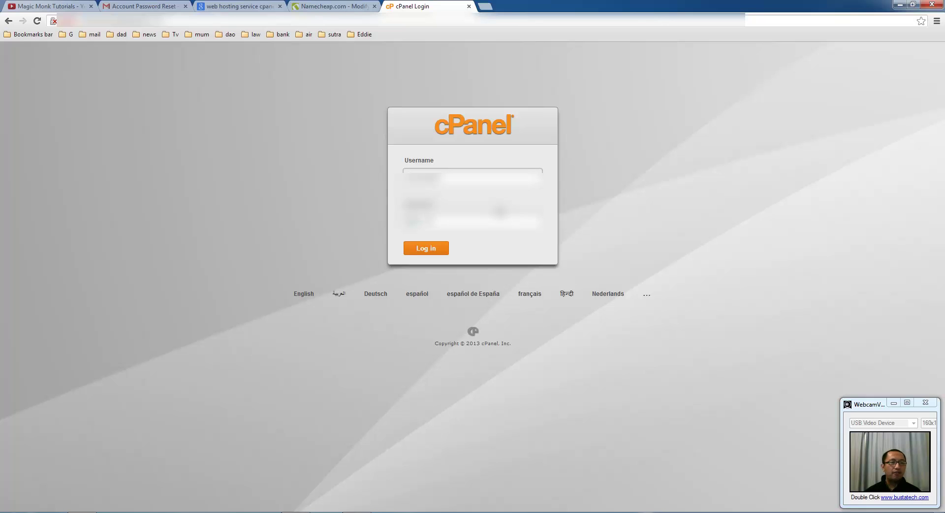
pyautogui.click(427, 249)
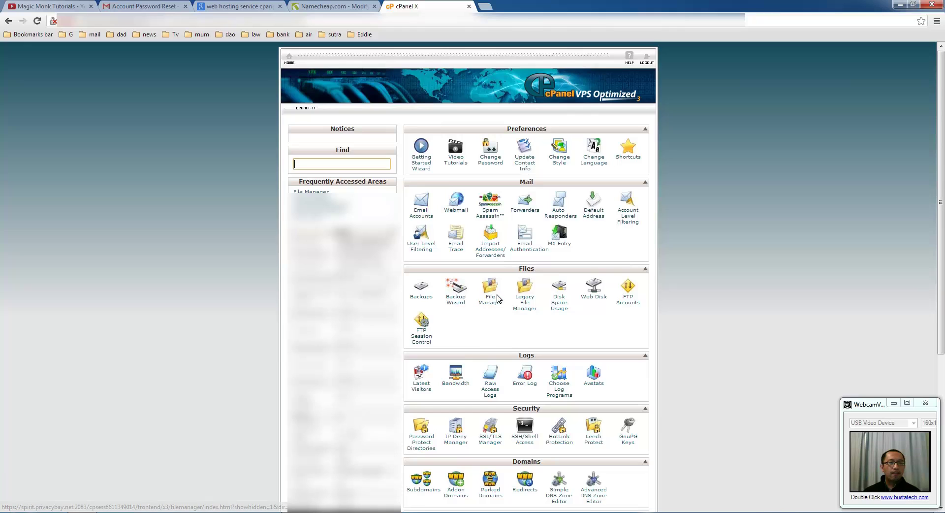
# Launch File Manager at the Web Root (public_html/www) folder
pyautogui.click(493, 304)
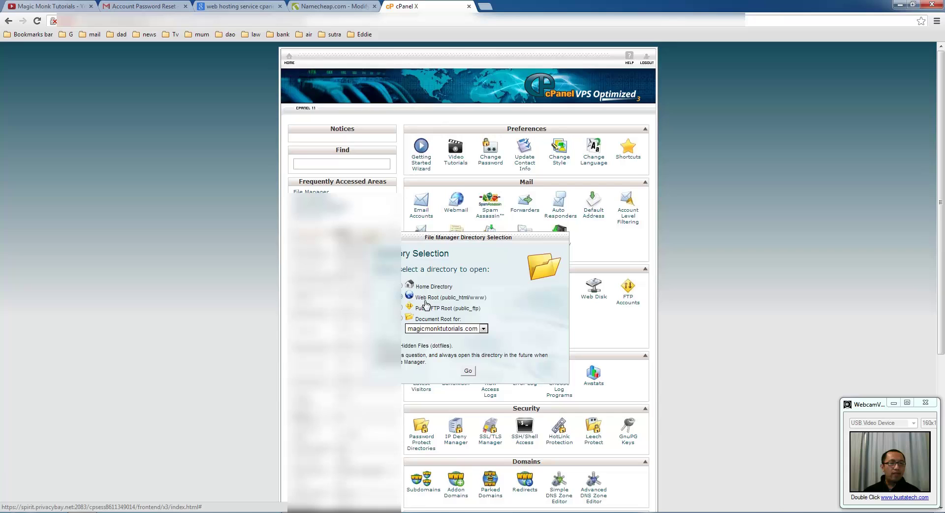
pyautogui.click(469, 371)
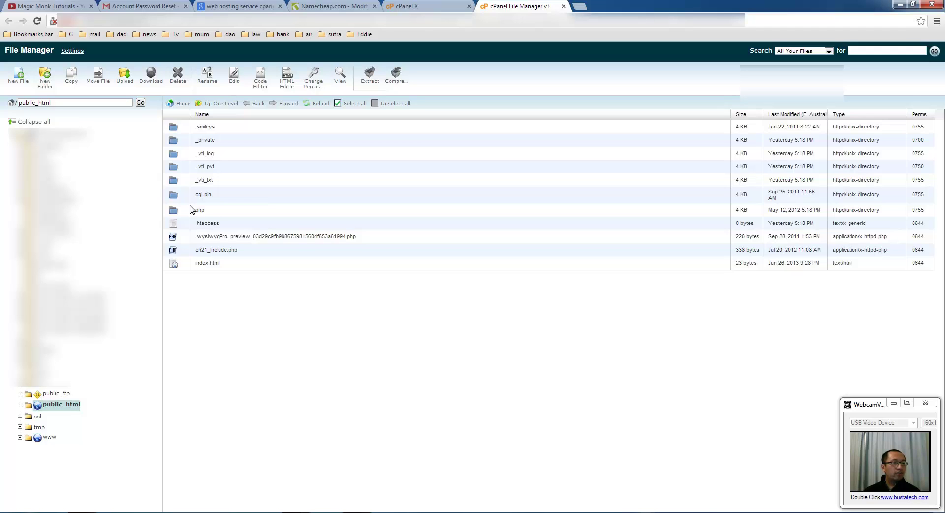
# Edit index.html in the Text Editor, confirming utf-8 encoding
pyautogui.click(205, 264)
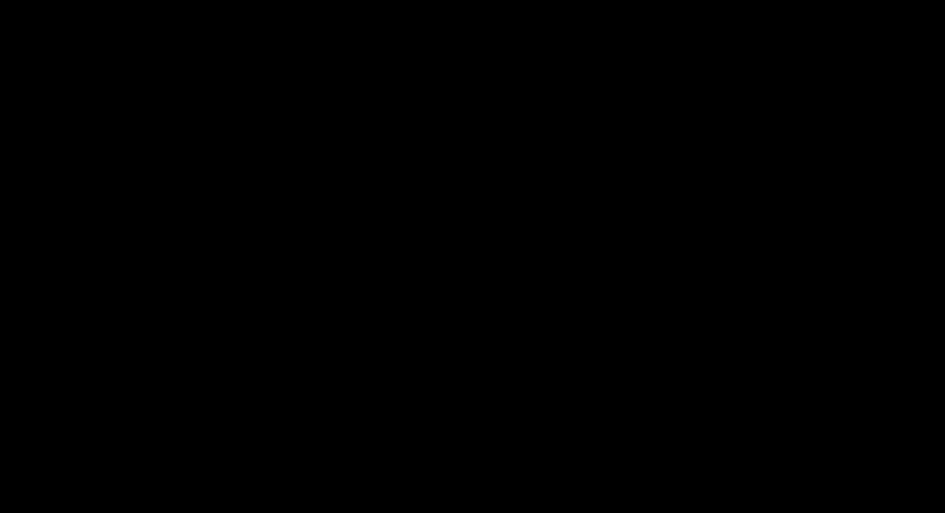
pyautogui.click(234, 79)
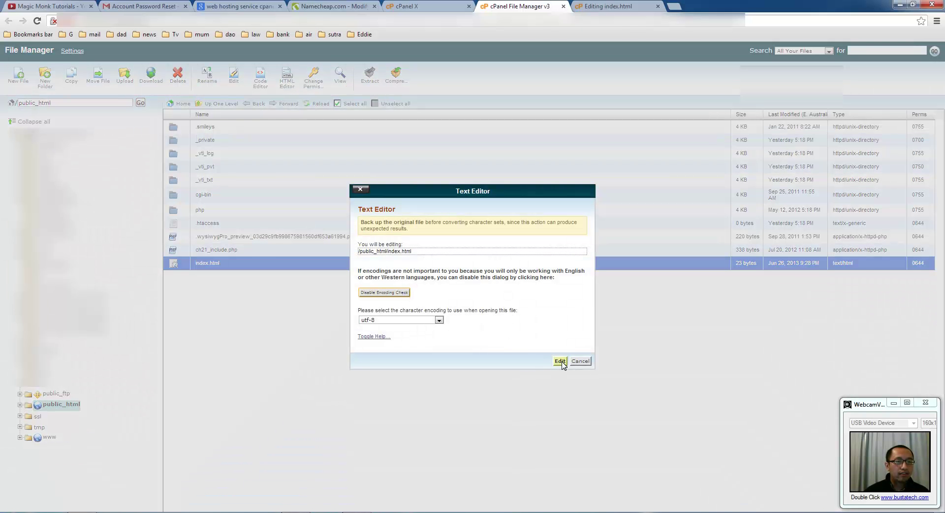
pyautogui.click(560, 362)
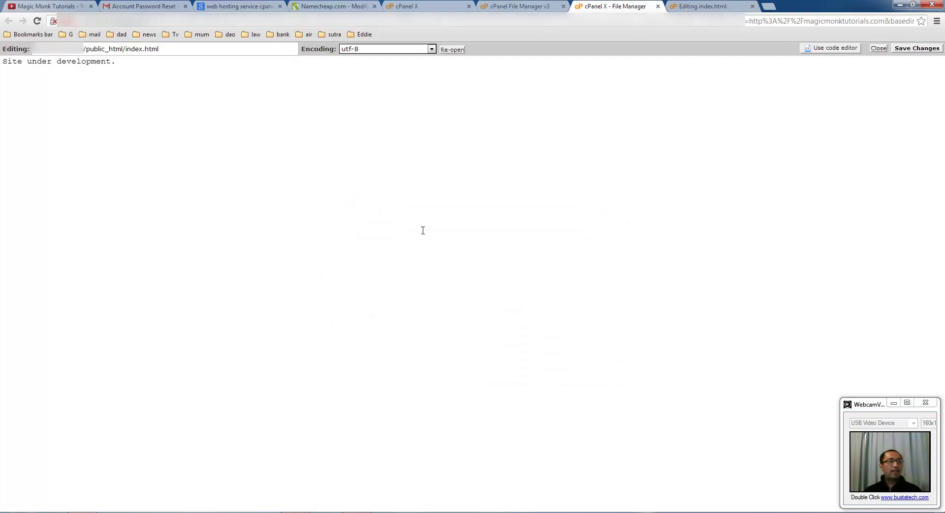
pyautogui.click(257, 125)
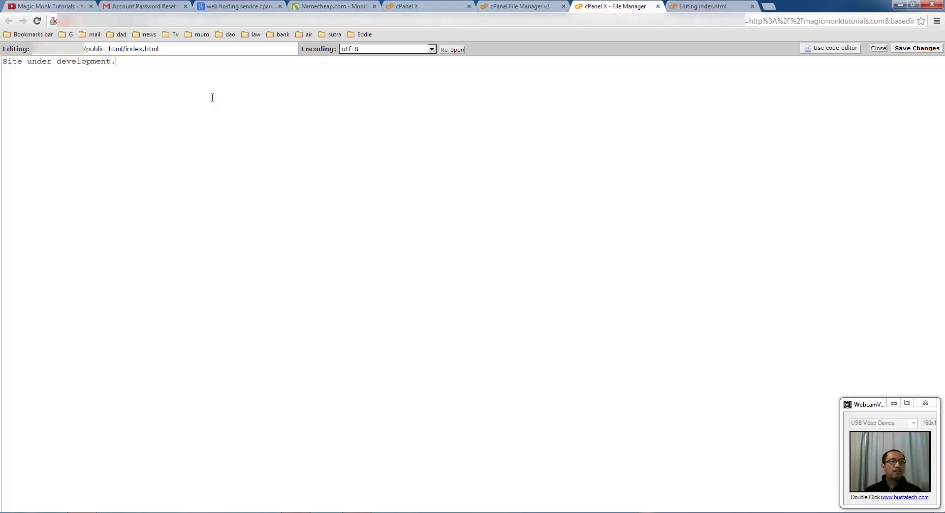
pyautogui.moveTo(212, 97); pyautogui.dragTo(2, 64)
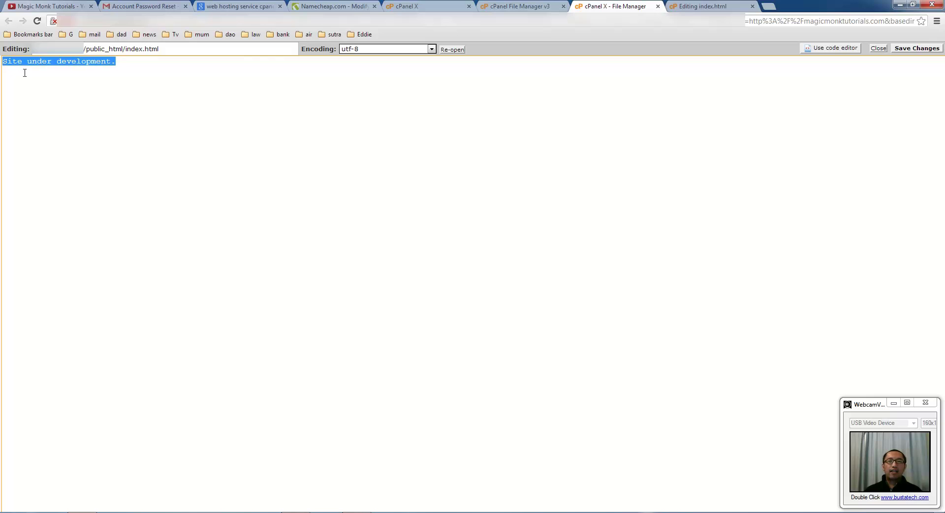
pyautogui.click(598, 117)
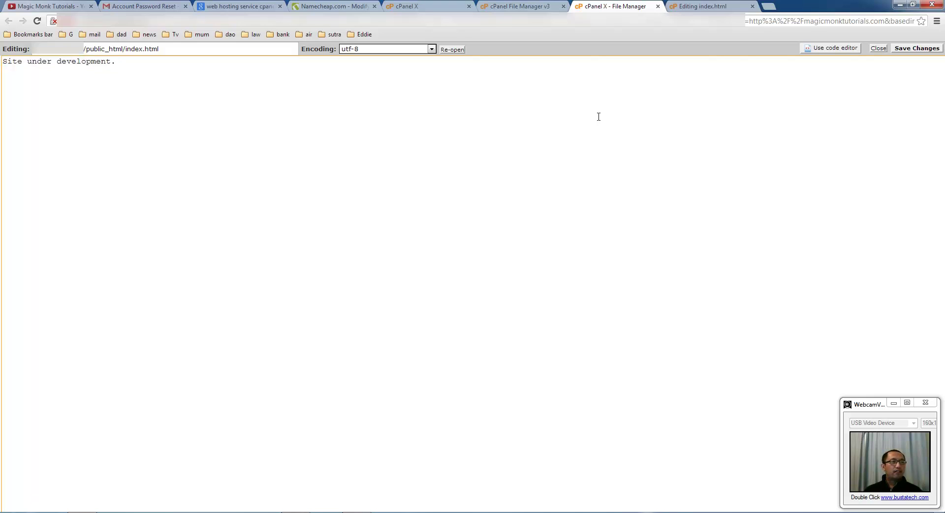